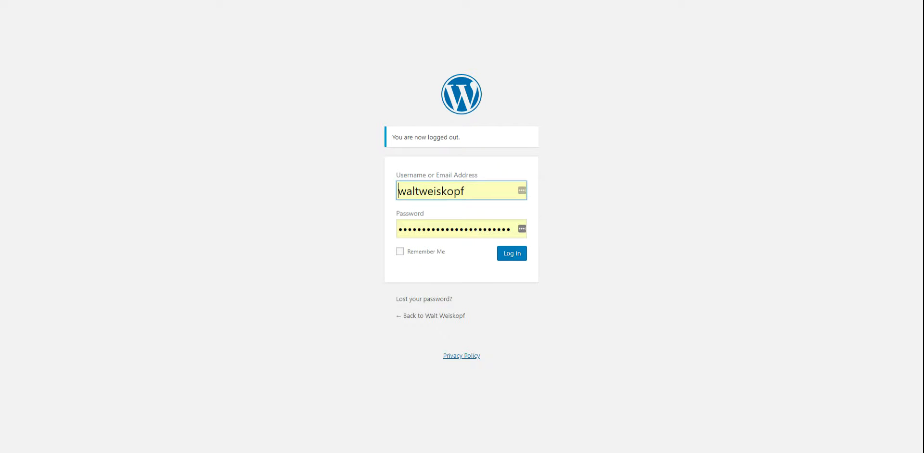
Log in to the site with the prefilled credentials and open the list of all pages.
left_click(505, 256)
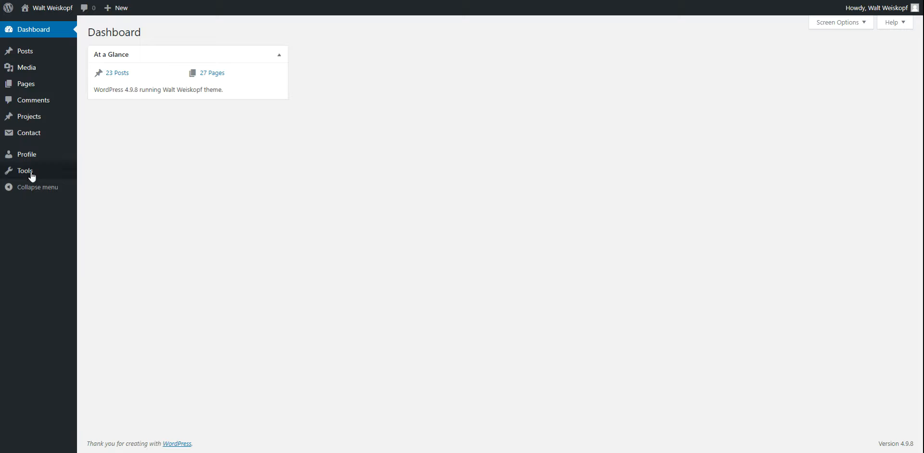
mouse_move(23, 56)
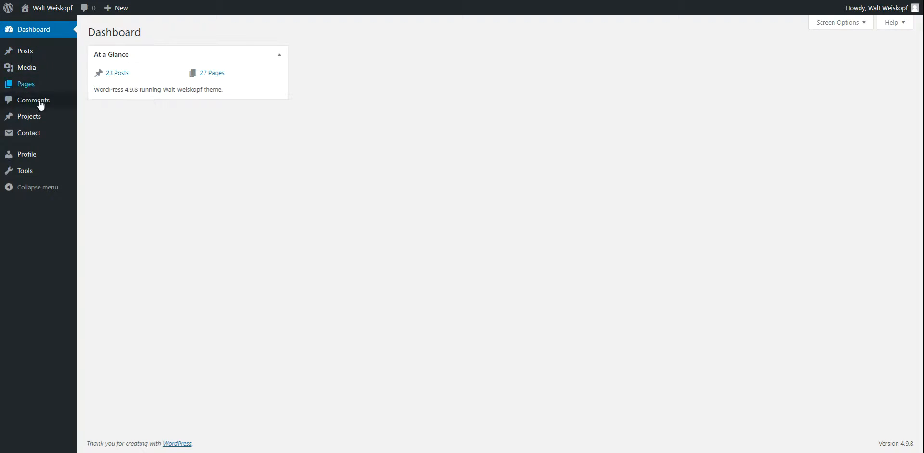
mouse_move(38, 70)
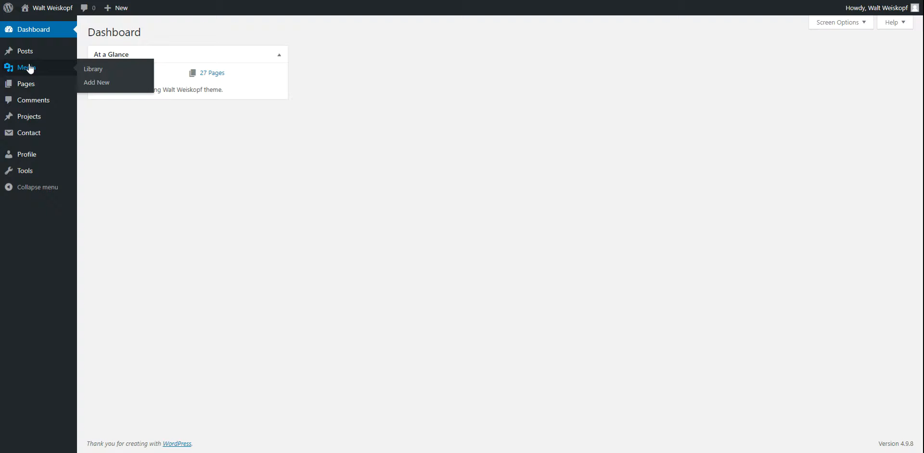
mouse_move(40, 89)
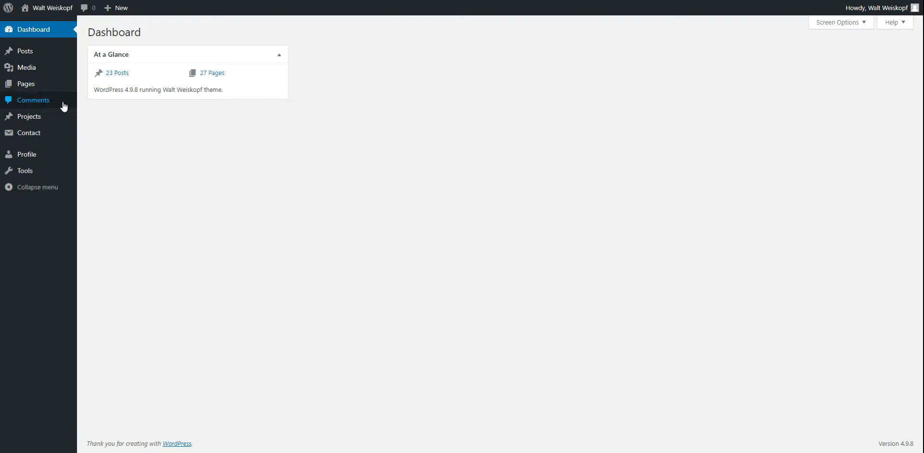
mouse_move(25, 120)
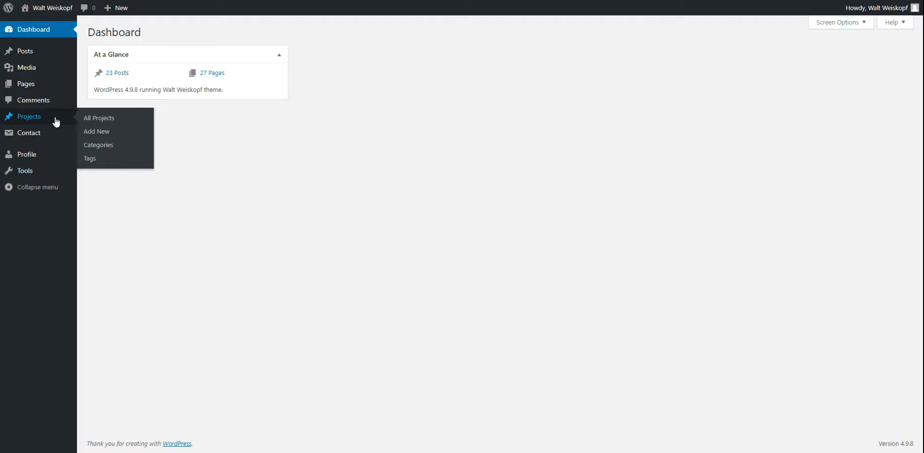
mouse_move(28, 137)
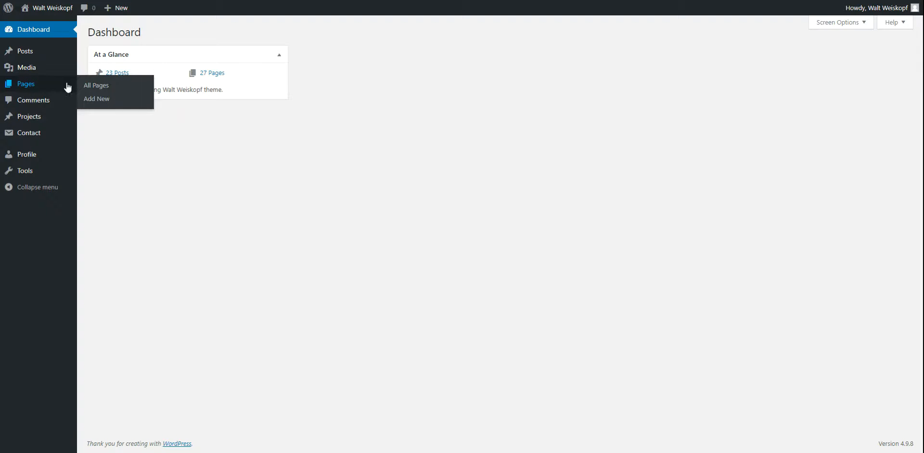
left_click(96, 86)
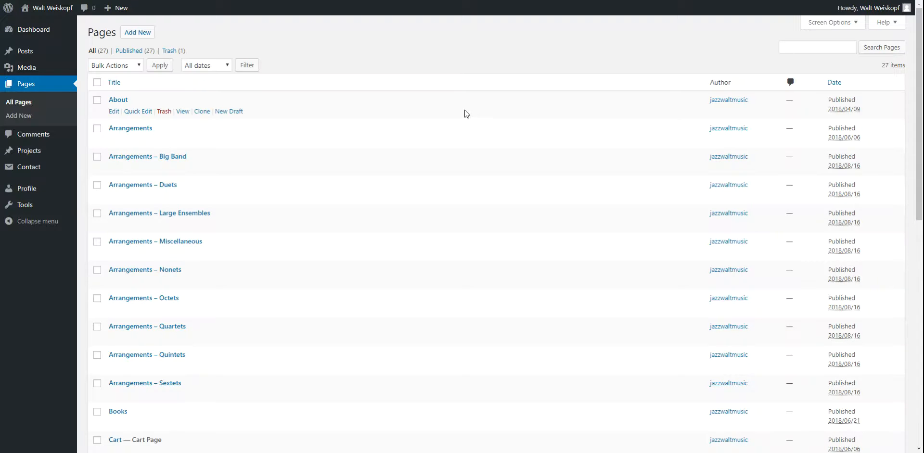
Look through the list of pages and open the Tour Dates page for editing.
scroll(157, 144, "down", 3)
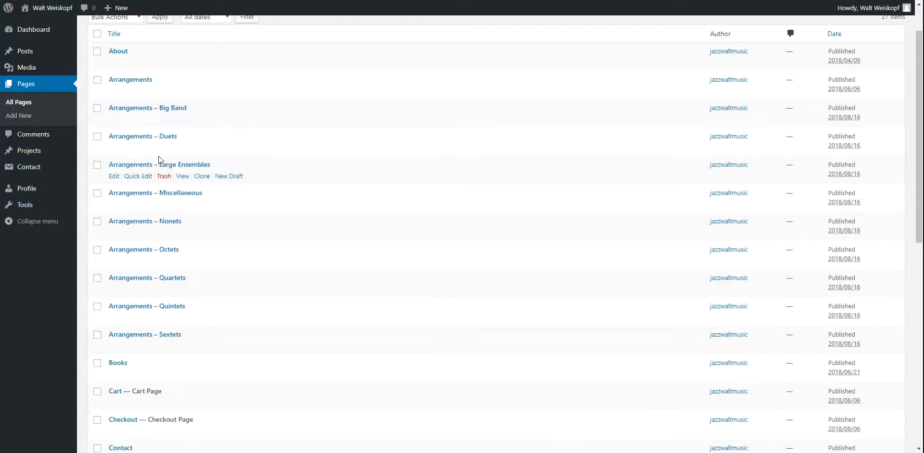
scroll(159, 169, "down", 7)
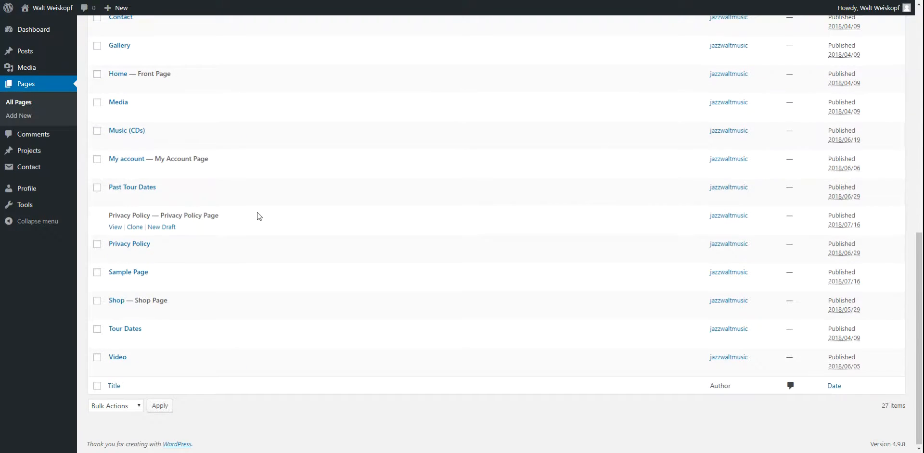
scroll(258, 214, "up", 5)
scroll(258, 216, "up", 5)
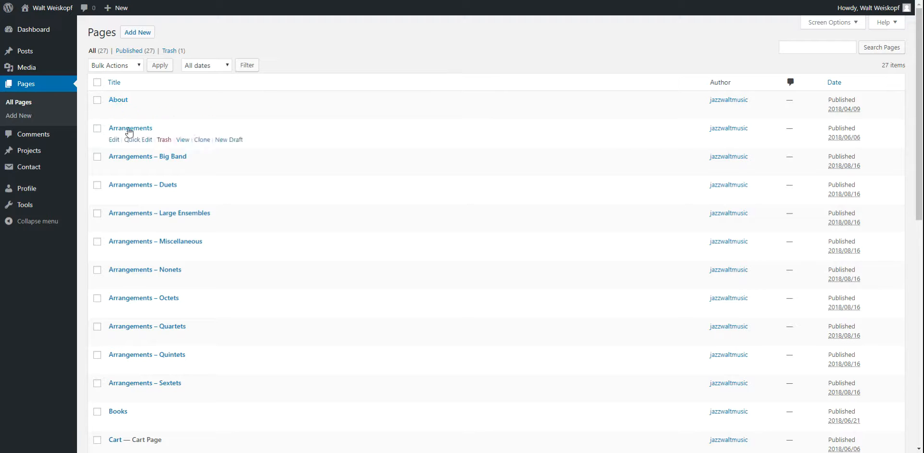
scroll(207, 199, "down", 1)
scroll(192, 250, "down", 3)
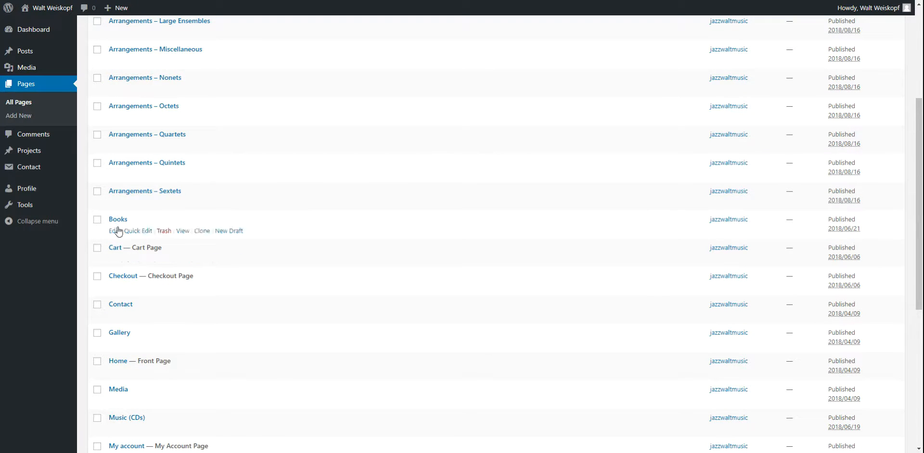
scroll(229, 264, "down", 2)
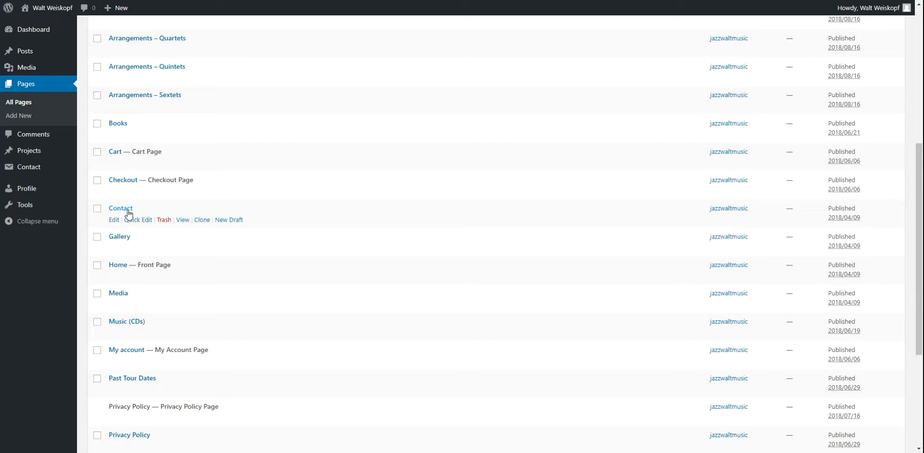
scroll(156, 230, "down", 2)
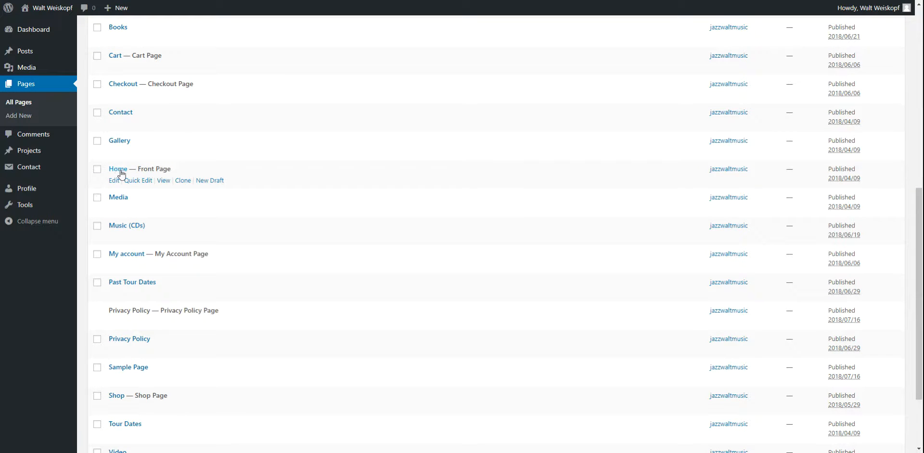
scroll(223, 250, "down", 2)
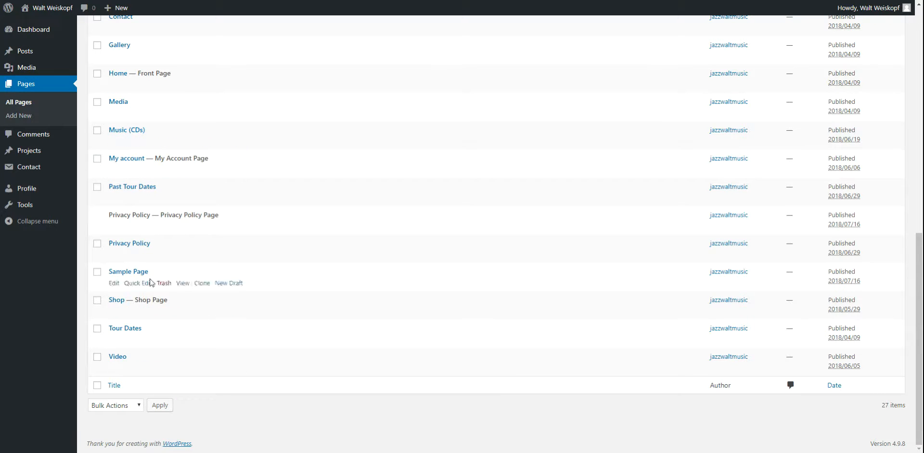
left_click(130, 332)
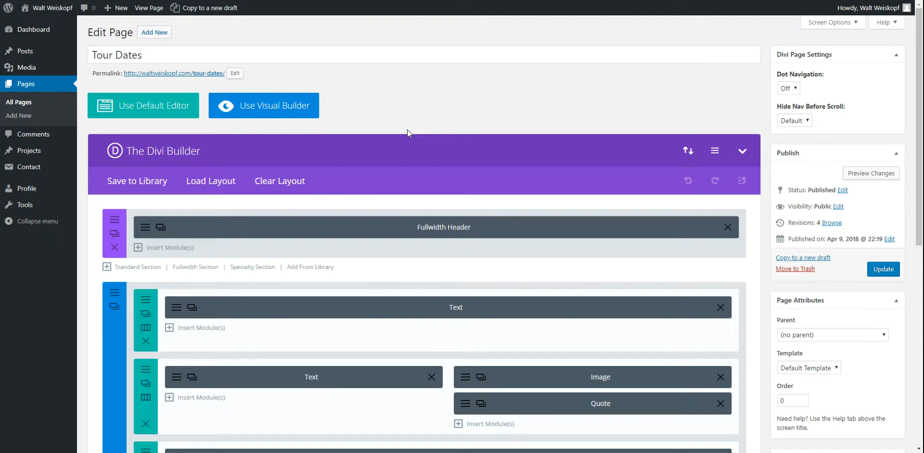
Set the admin label of the text module holding the tour date list to "Dates" and save the module.
scroll(410, 133, "down", 2)
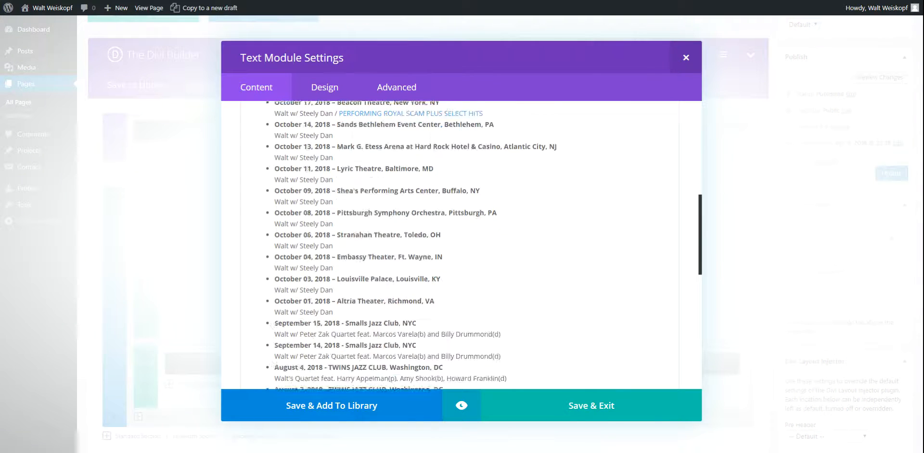
scroll(287, 344, "down", 10)
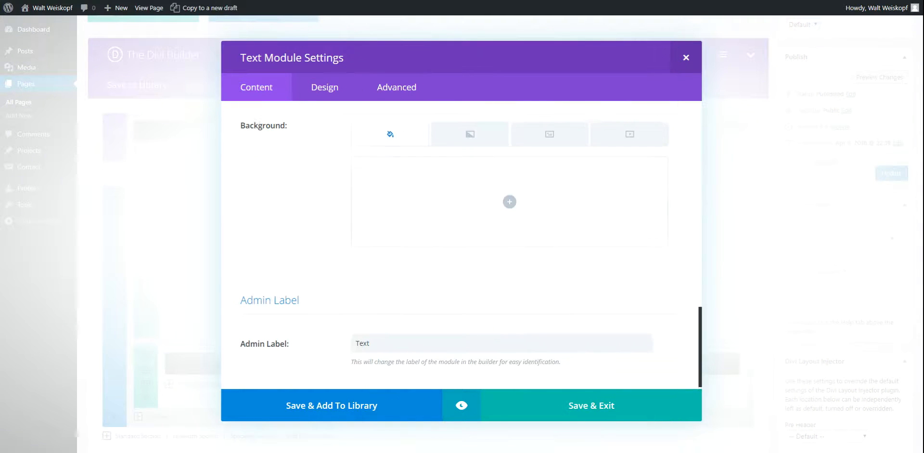
left_click(288, 337)
type("Da")
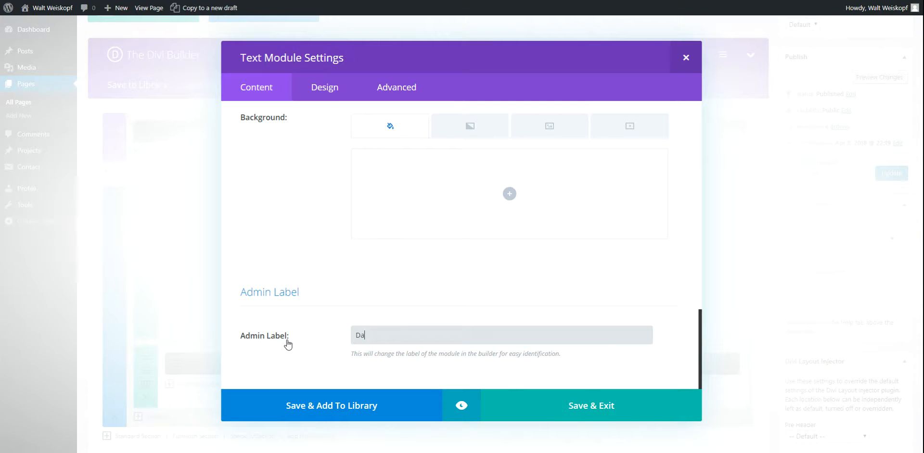
type("tes")
left_click(521, 404)
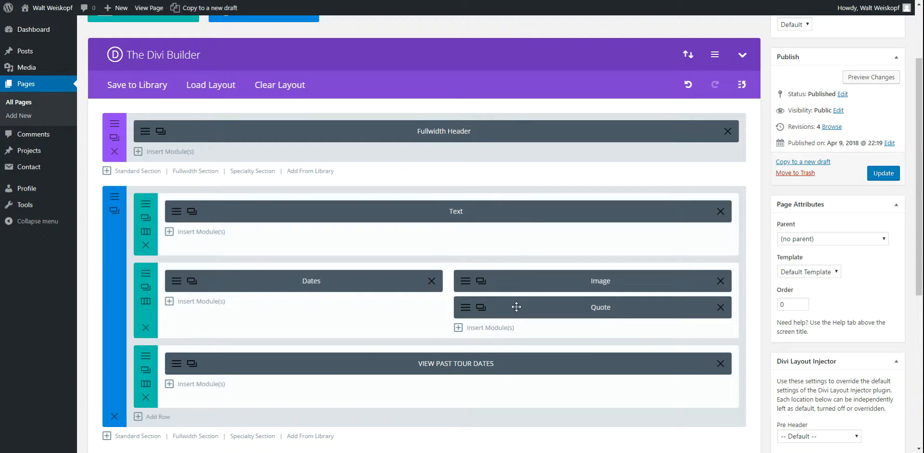
Move the Quote module above the Image module and return it to its place below.
left_click_drag(528, 305, 529, 289)
left_click_drag(538, 282, 540, 307)
Review the content settings of the Fullwidth Header module, and save and exit it.
left_click(145, 135)
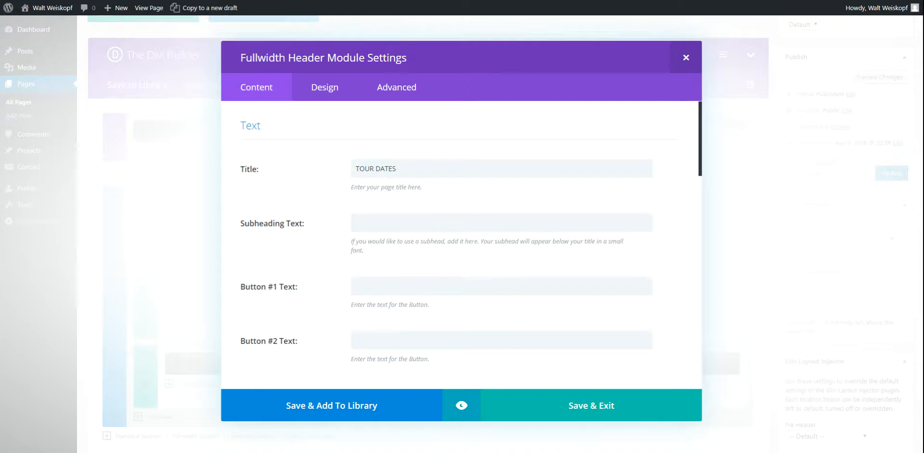
scroll(474, 262, "down", 4)
scroll(471, 246, "up", 4)
left_click(592, 412)
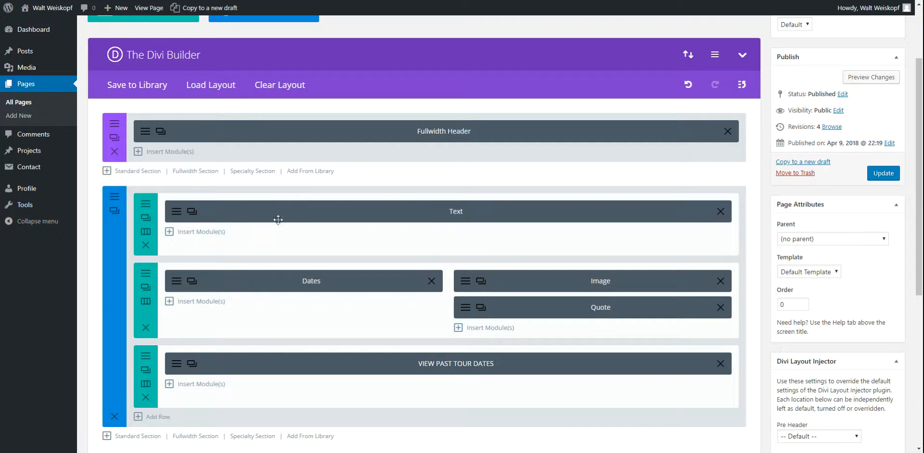
In the text module above the dates, change the heading's year to 2019 and back to 2018.
left_click(175, 214)
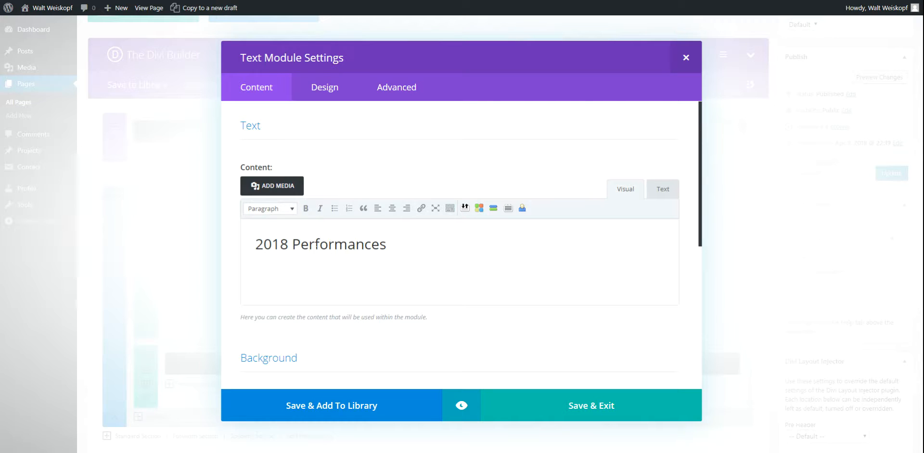
left_click_drag(279, 244, 288, 239)
type("9")
key("BackSpace")
type("8")
key("Left")
Examine the paragraph and heading styles available for the Performances heading, and save and exit the module.
left_click(283, 212)
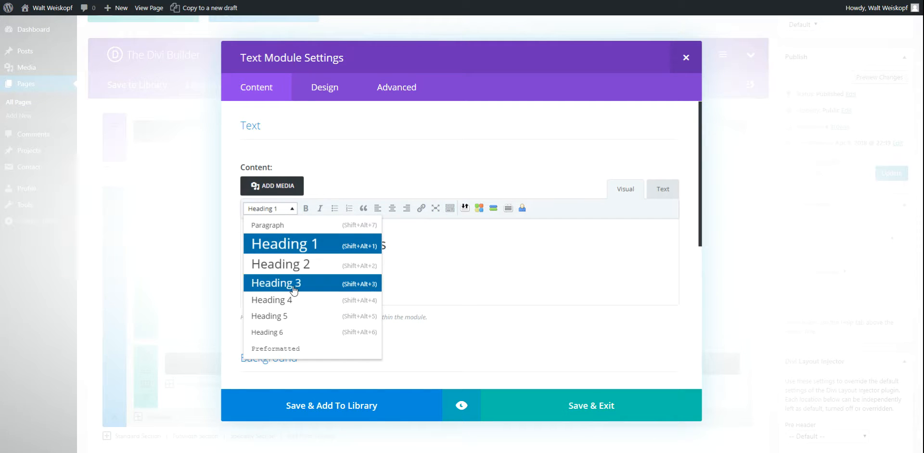
left_click(326, 248)
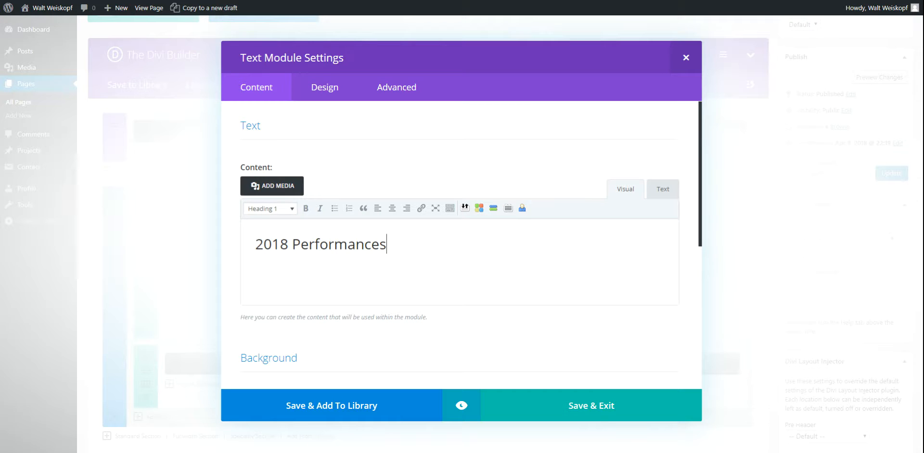
left_click(270, 209)
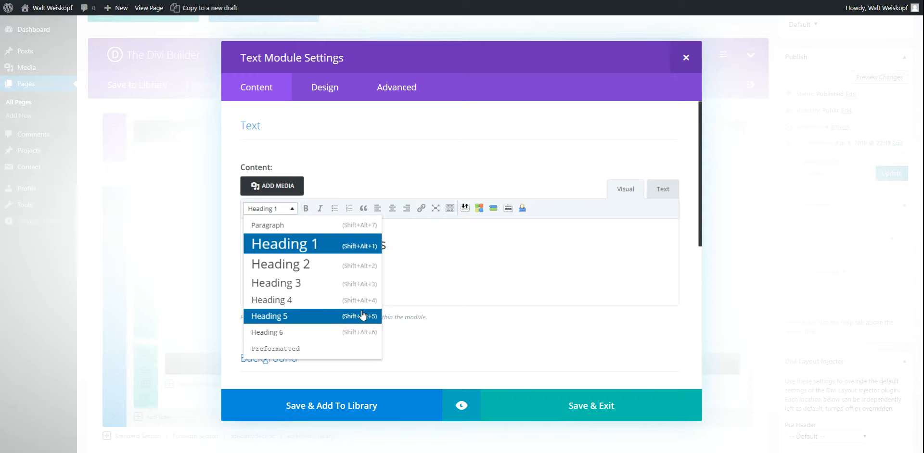
left_click(423, 283)
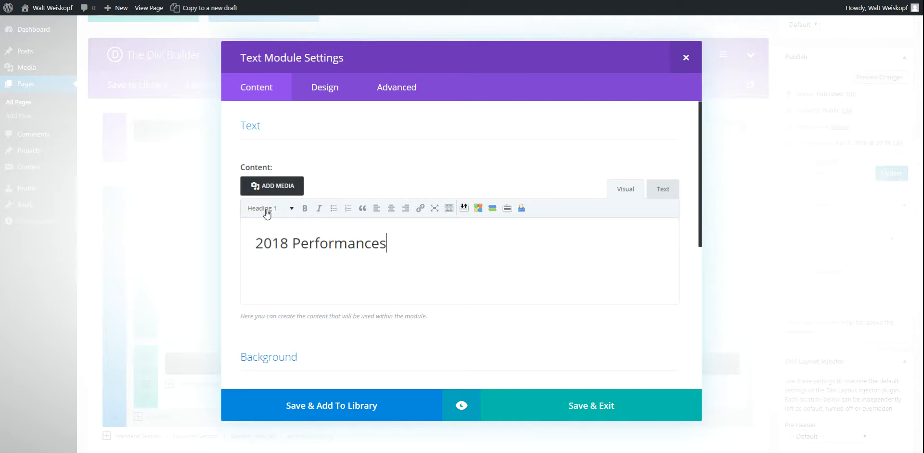
left_click_drag(294, 244, 280, 245)
left_click(272, 246)
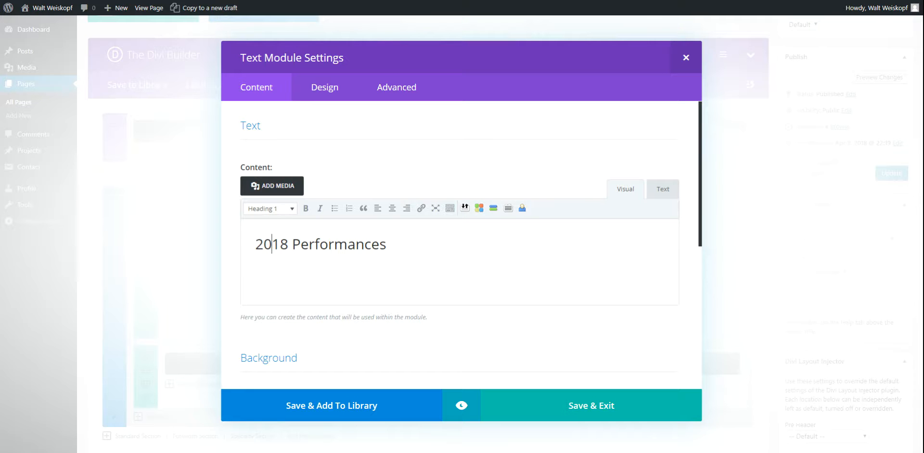
left_click(576, 410)
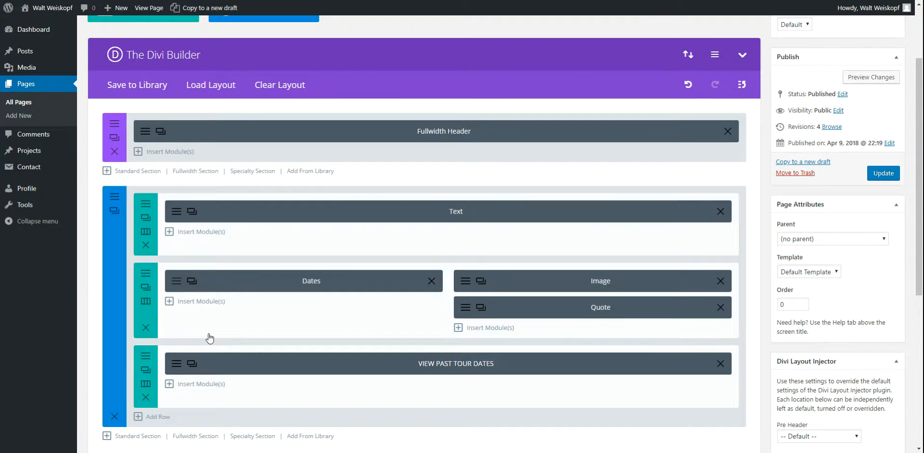
Open the Dates module's content and place the cursor in the December 5, 2018 entry.
left_click(174, 283)
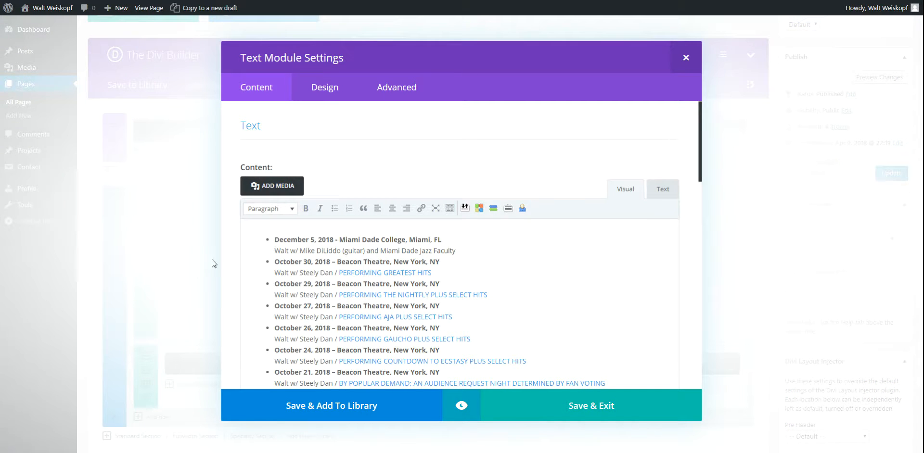
scroll(459, 288, "down", 2)
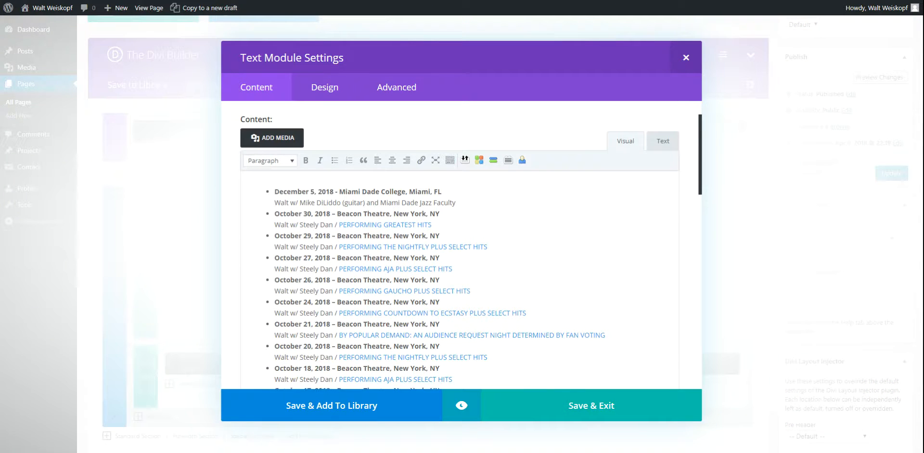
scroll(460, 289, "up", 1)
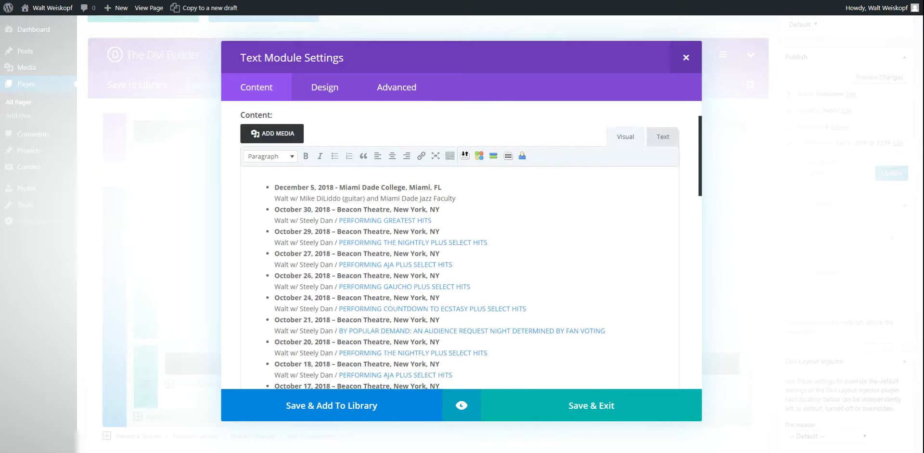
left_click(457, 203)
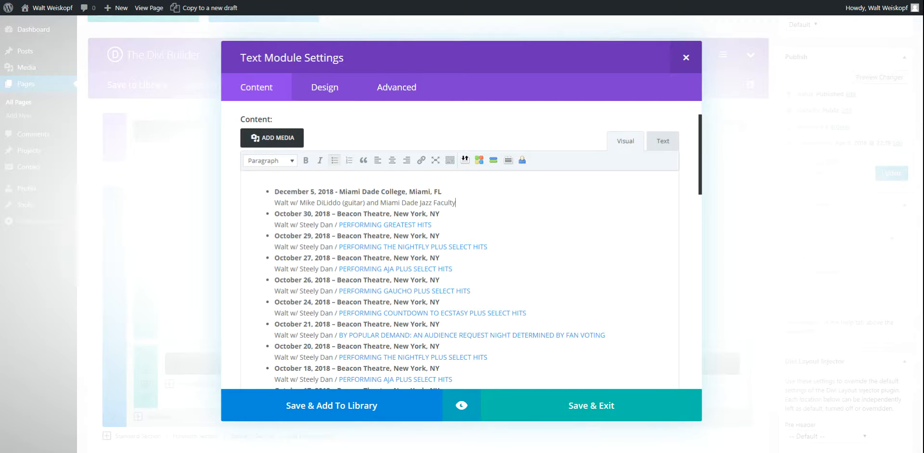
Insert the placeholder text "lkjklj klj l;kj;l lkj" before the December 5, 2018 entry and delete it again.
type("lkjklj klj l;kj;l lkj")
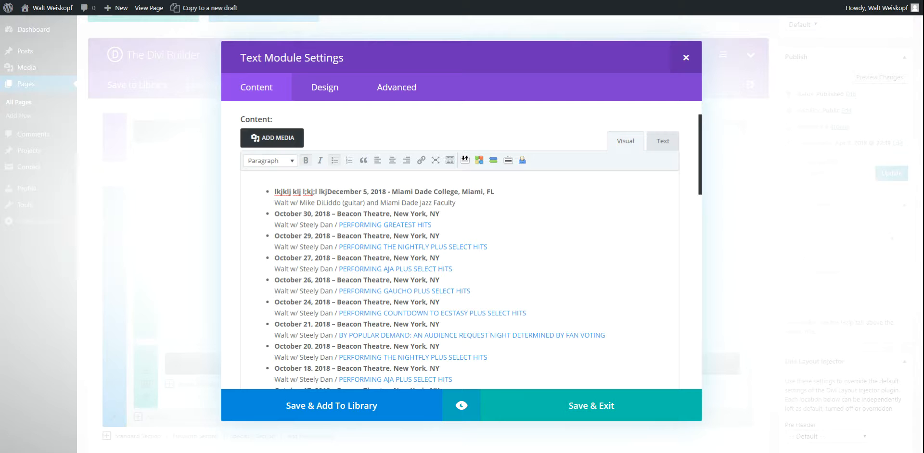
key("BackSpace")
key("BackSpace")
key("BackSpace")
key("BackSpace")
key("BackSpace")
key("BackSpace")
key("BackSpace")
key("BackSpace")
key("BackSpace")
key("BackSpace")
key("BackSpace")
key("BackSpace")
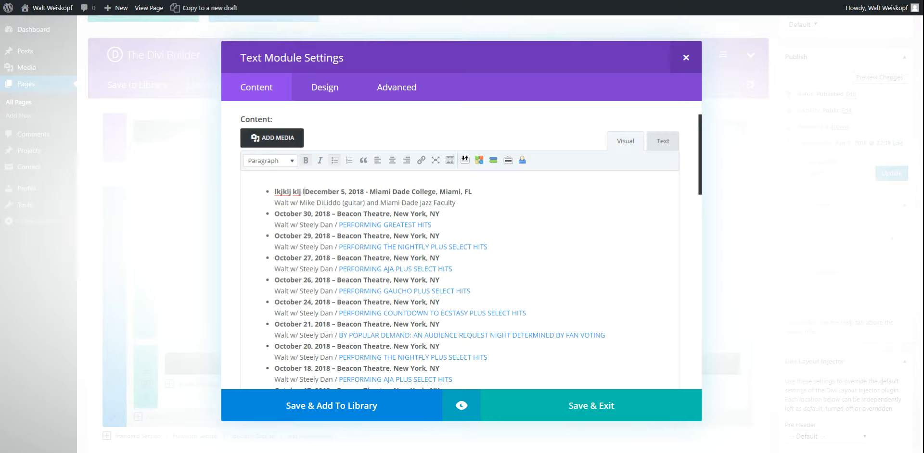
key("BackSpace")
key("BackSpace")
key("BackSpace")
key("BackSpace")
key("BackSpace")
key("BackSpace")
key("BackSpace")
key("BackSpace")
key("BackSpace")
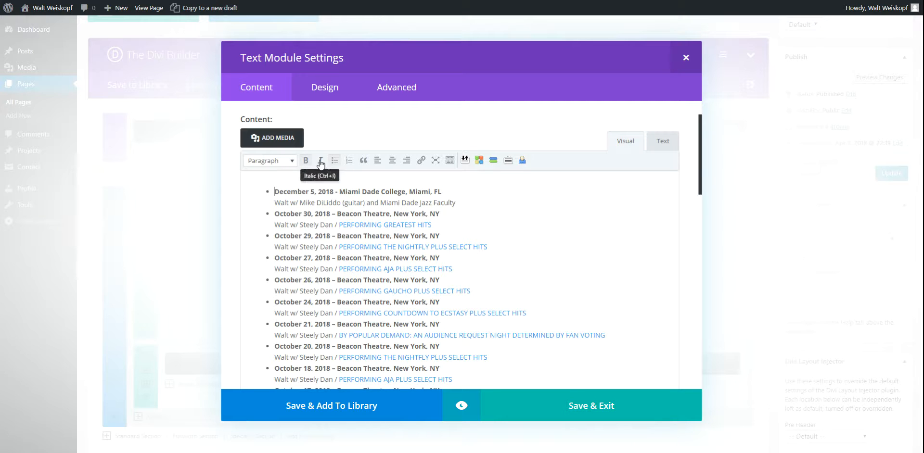
Toggle the additional formatting tools in the Dates module's text editor and leave them shown.
left_click(449, 161)
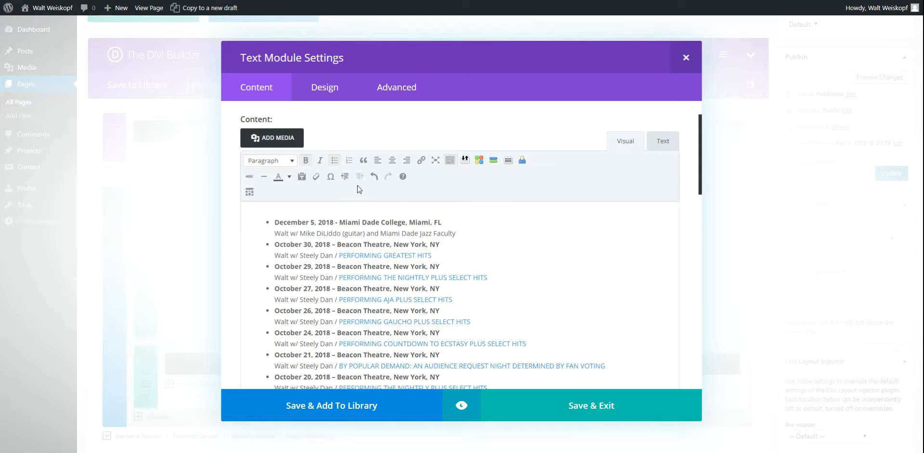
left_click(450, 162)
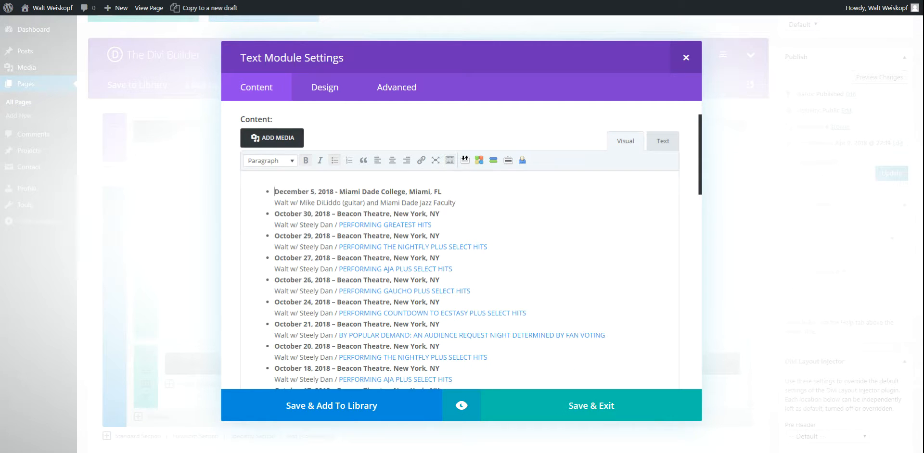
left_click(450, 161)
left_click(449, 161)
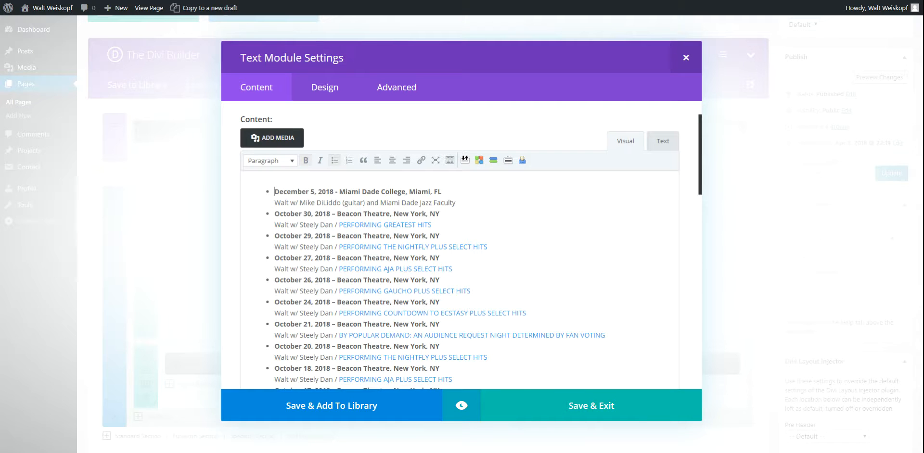
left_click(449, 161)
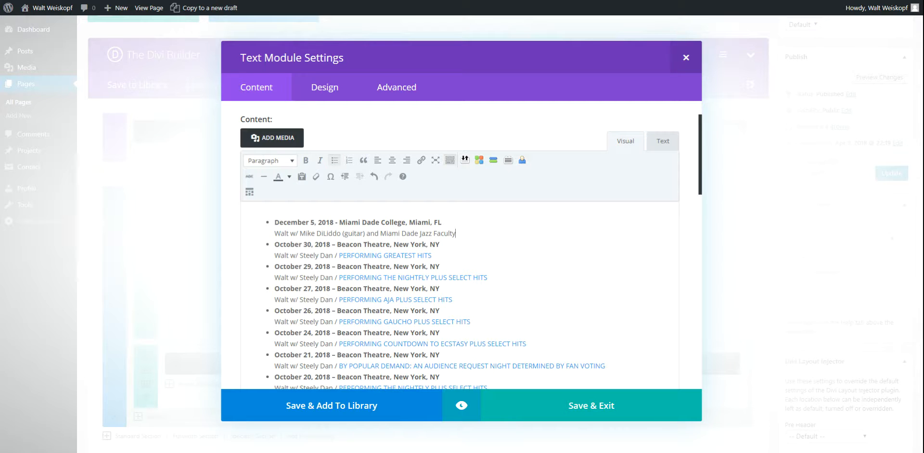
Add a bullet with placeholder text below the December 5, 2018 entry and delete it again.
key("Return")
type("lhkljhkjhkljhklhklhk")
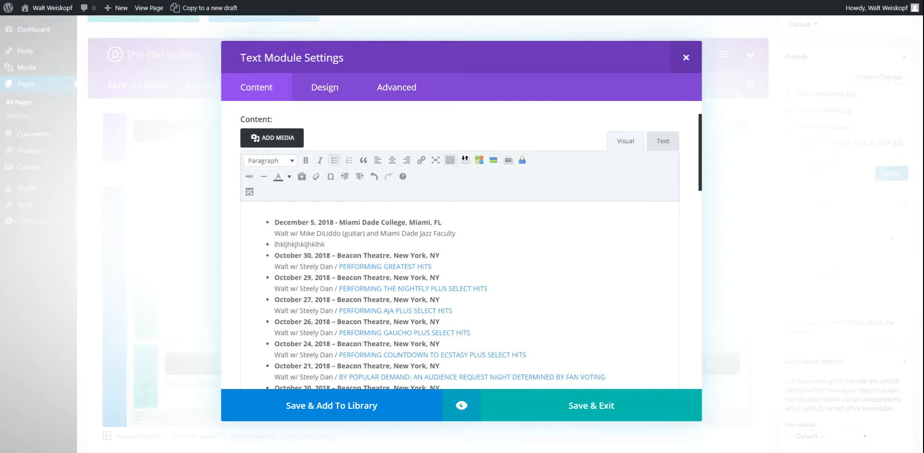
key("BackSpace")
key("BackSpace")
key("BackSpace")
key("BackSpace")
key("BackSpace")
key("BackSpace")
key("BackSpace")
key("BackSpace")
key("BackSpace")
key("BackSpace")
key("BackSpace")
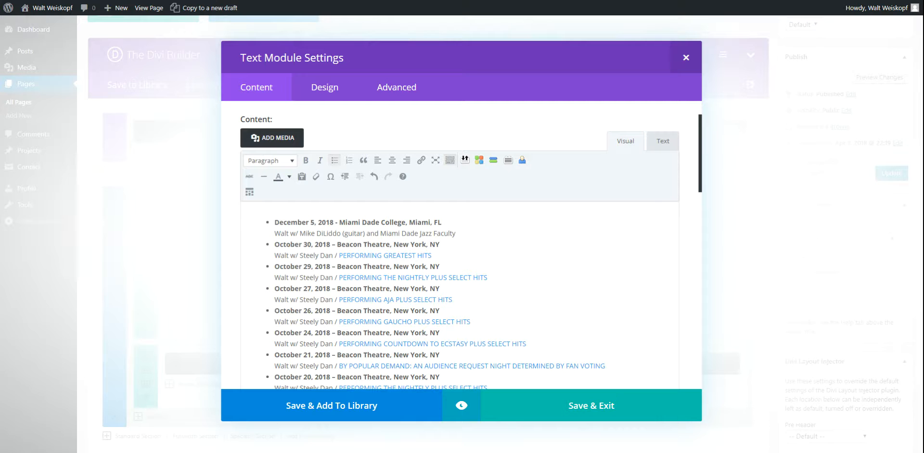
left_click_drag(381, 233, 456, 234)
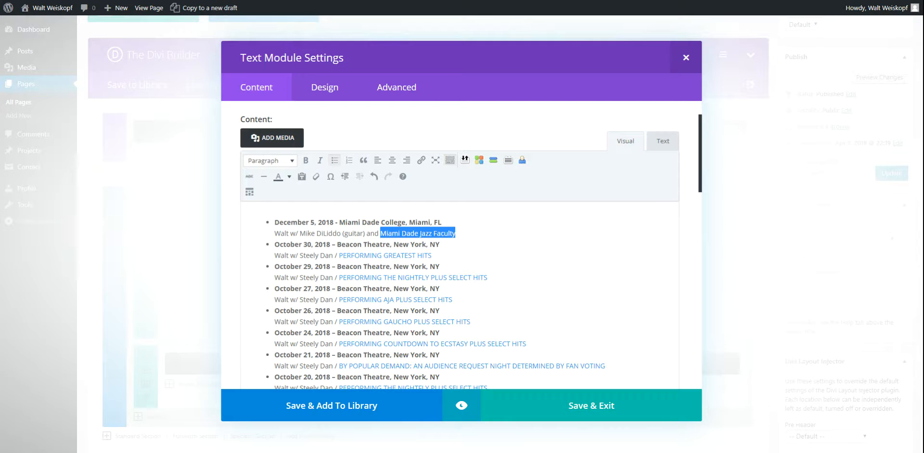
left_click(456, 233)
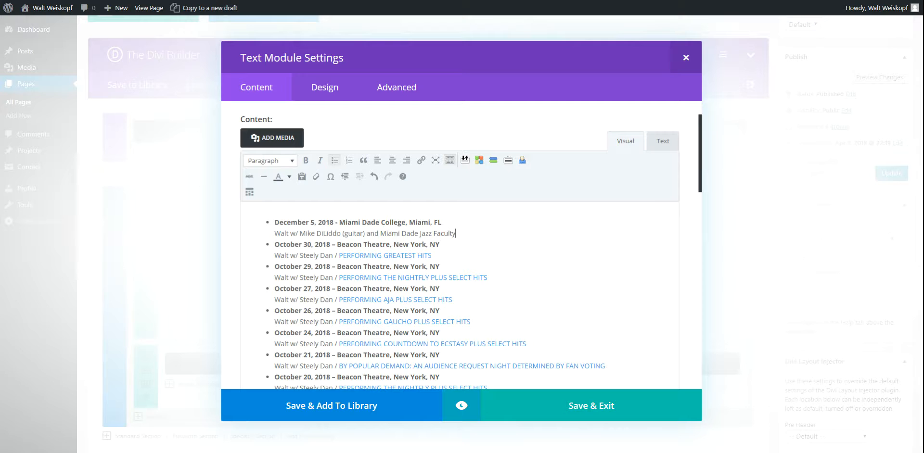
left_click_drag(381, 233, 456, 234)
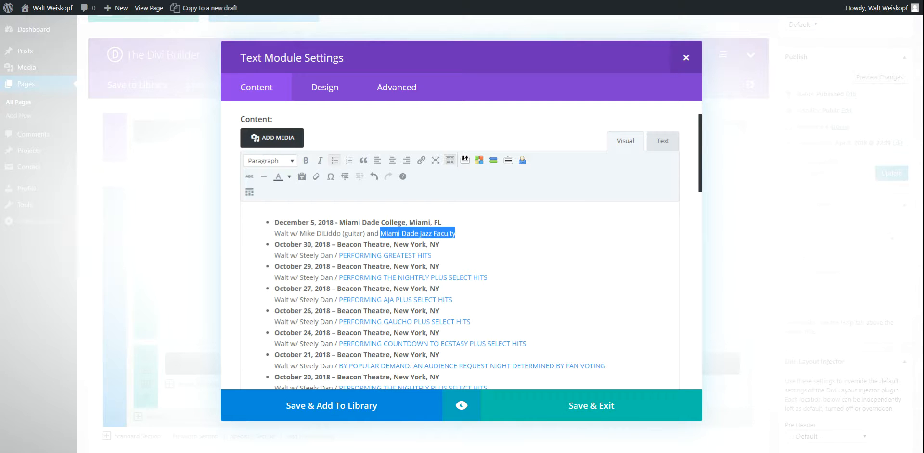
left_click(422, 163)
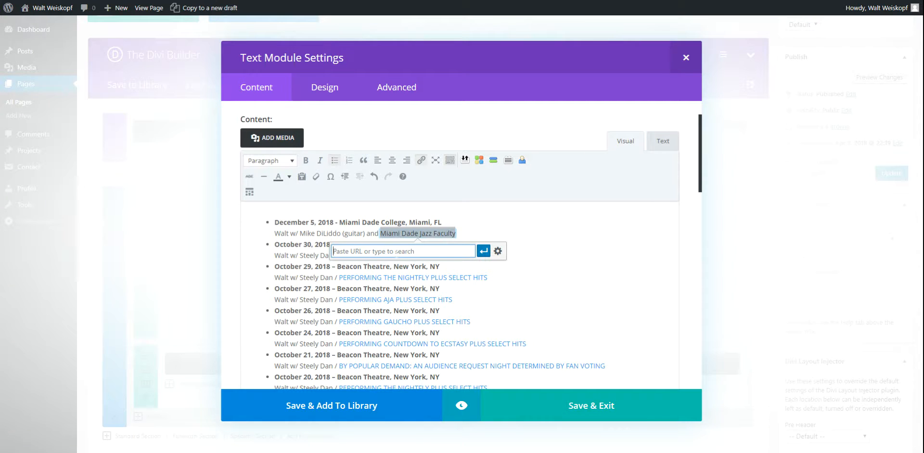
type("htpp:g")
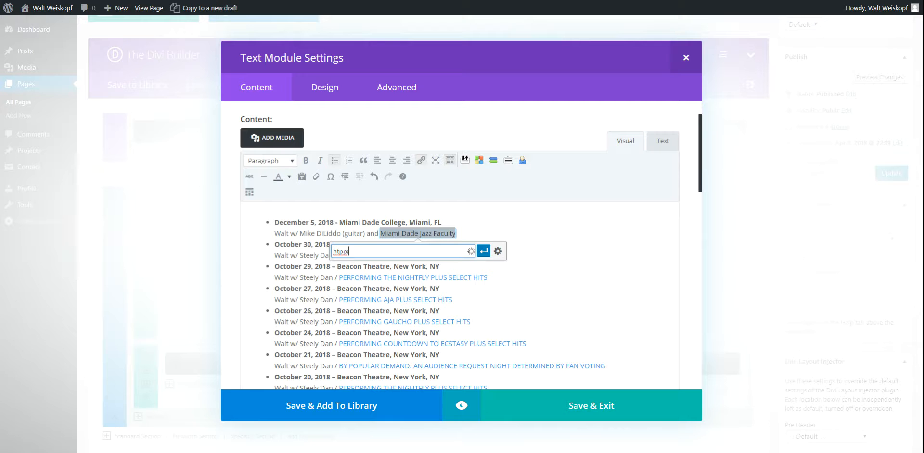
key("BackSpace")
key("BackSpace")
key("BackSpace")
key("BackSpace")
key("BackSpace")
key("BackSpace")
type("http://")
type("google.com")
left_click(485, 252)
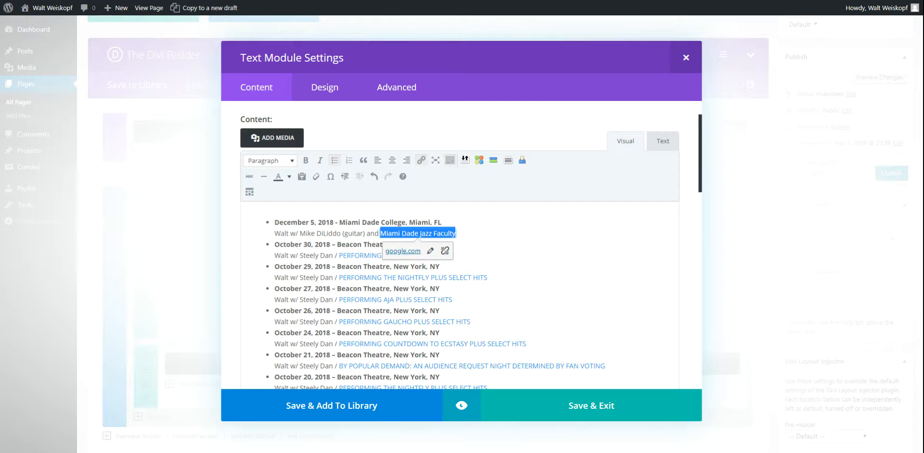
left_click(482, 246)
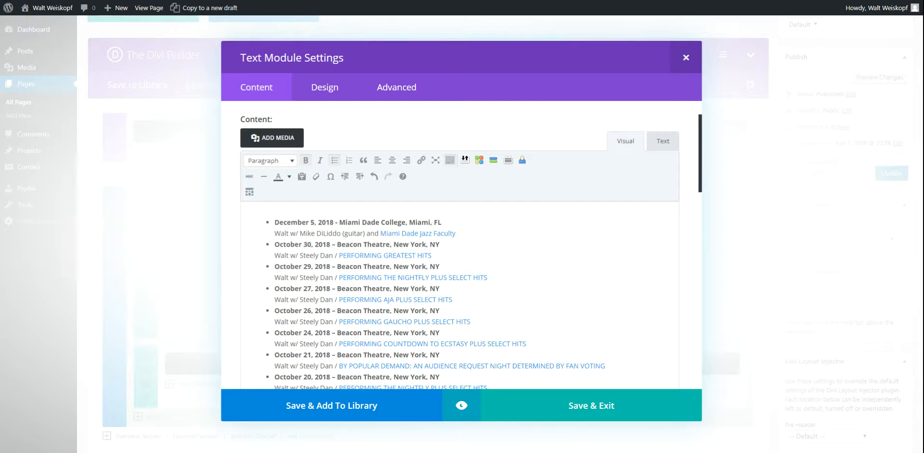
Remove the link from the text "Miami Dade Jazz Faculty".
left_click(442, 234)
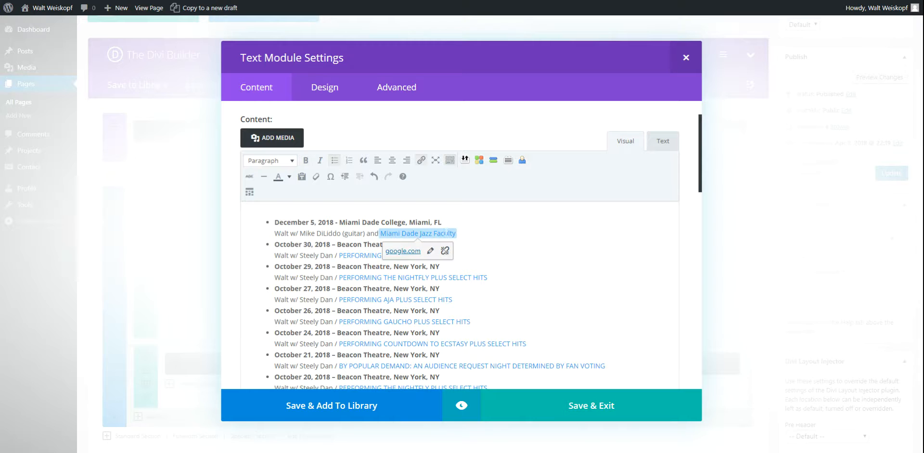
left_click(444, 252)
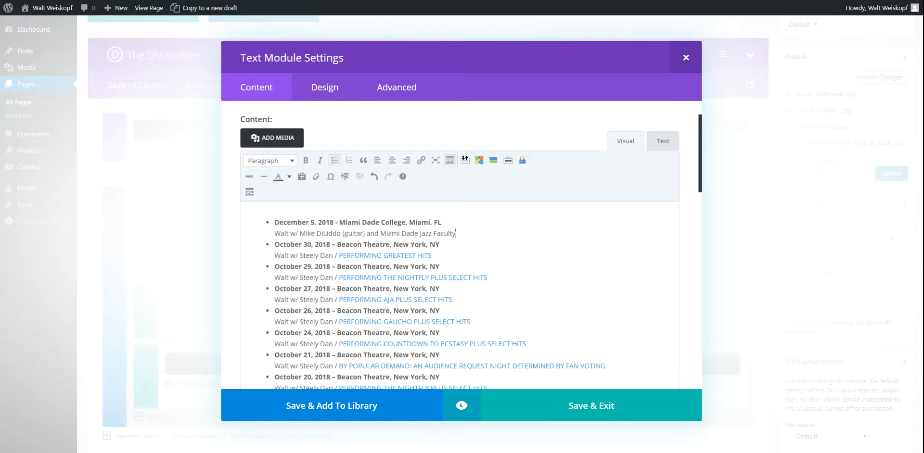
Save and exit the Dates module and update the Tour Dates page.
scroll(535, 149, "down", 1)
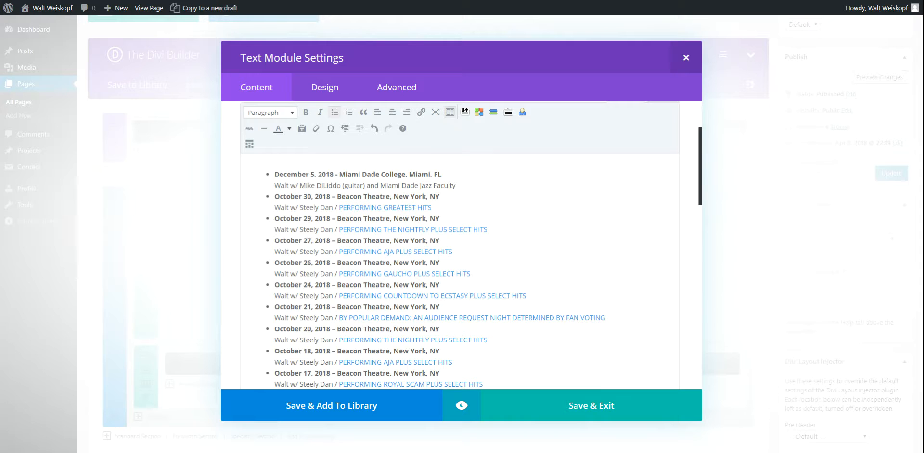
scroll(439, 277, "down", 2)
left_click_drag(440, 277, 274, 277)
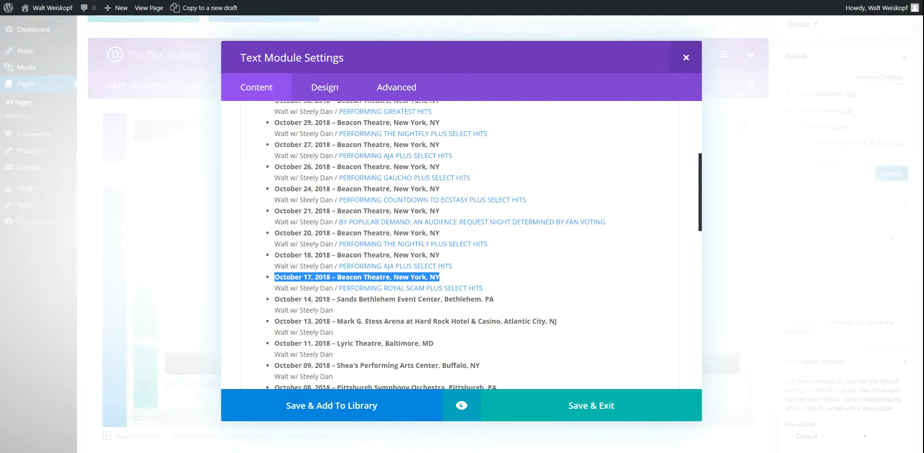
left_click(440, 277)
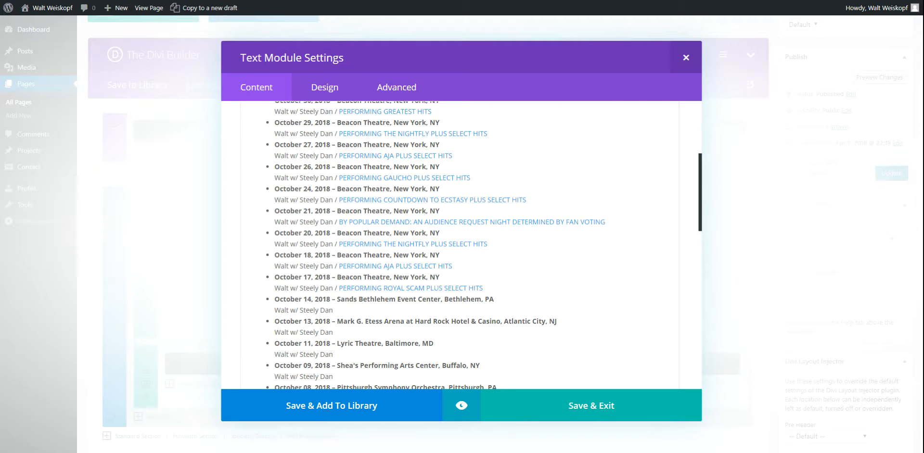
scroll(432, 308, "down", 6)
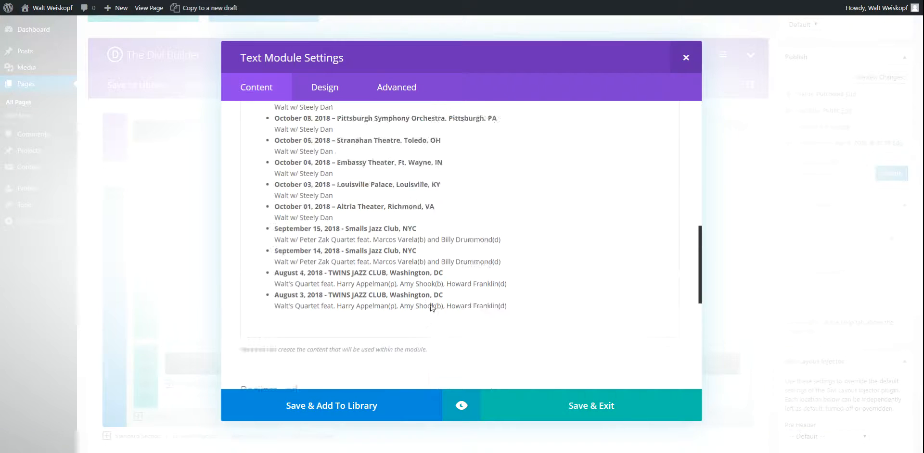
scroll(432, 308, "up", 12)
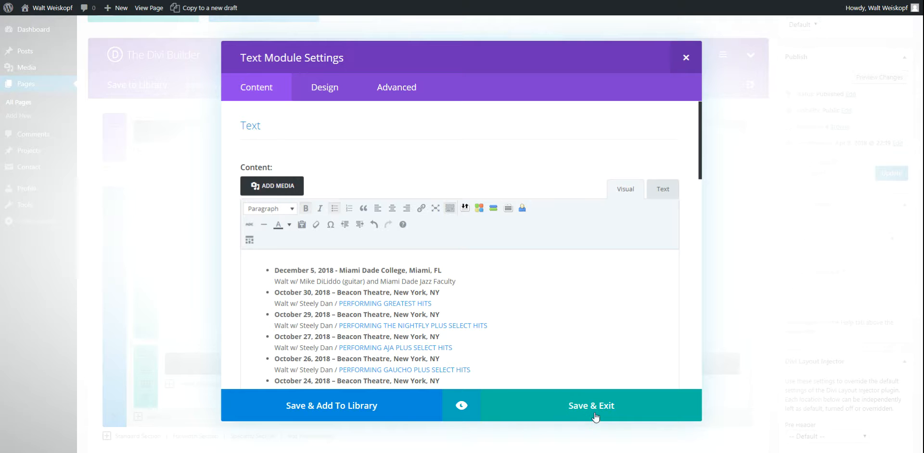
left_click(562, 414)
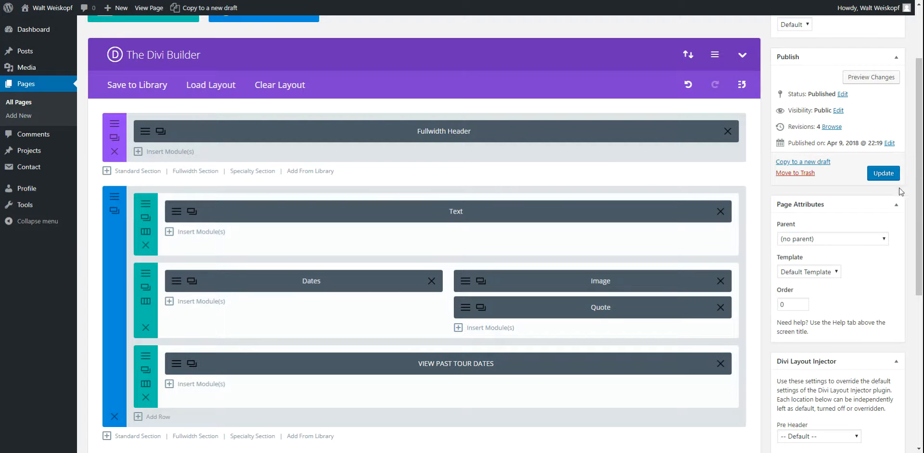
left_click(878, 177)
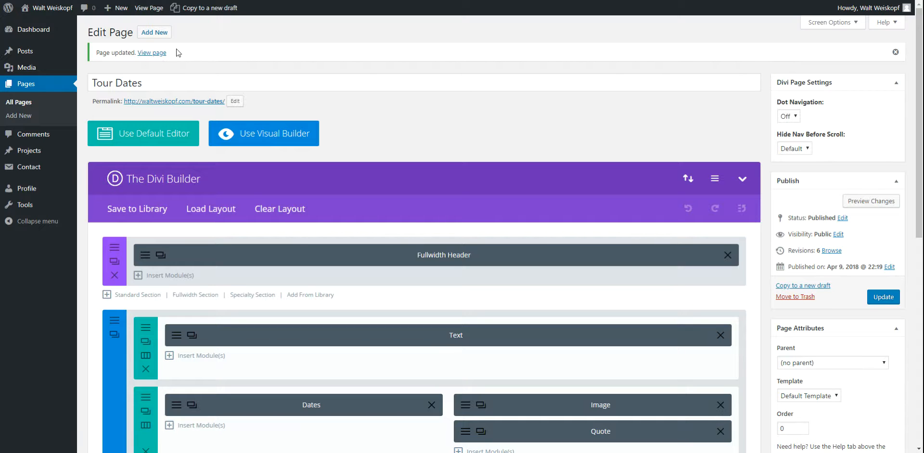
View the published Tour Dates page and examine its Performances heading and the full list of dates.
left_click(153, 53)
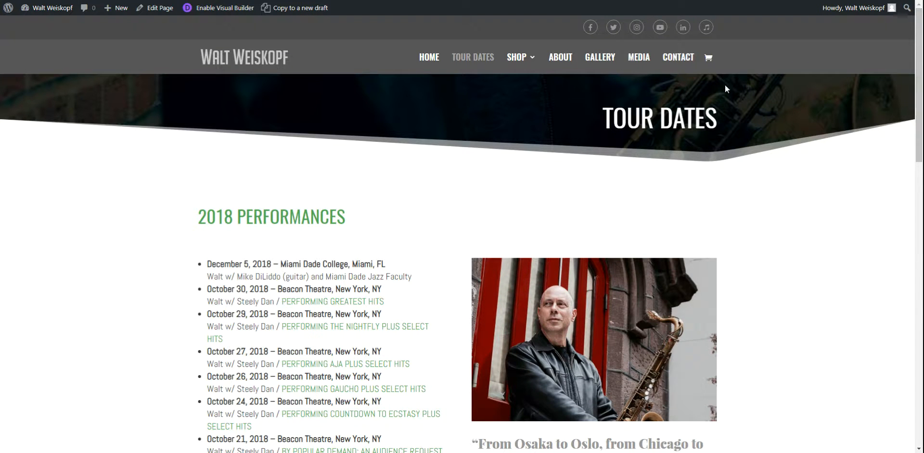
scroll(626, 153, "down", 2)
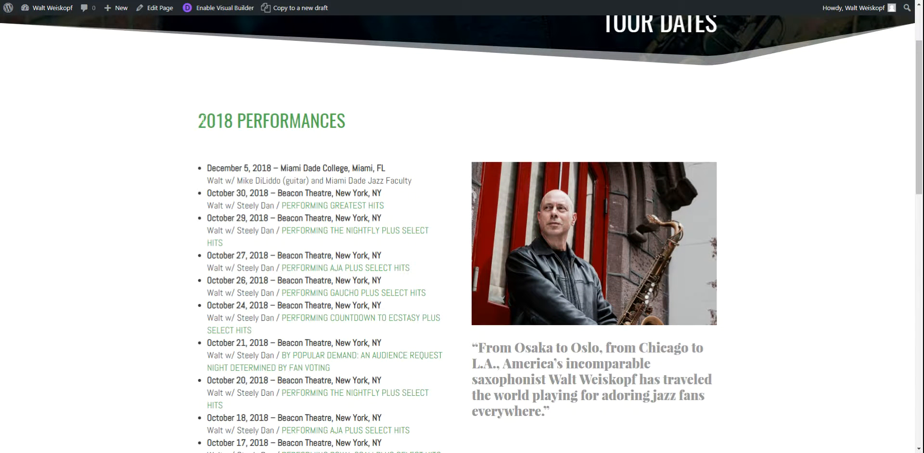
left_click_drag(226, 121, 231, 122)
left_click(311, 120)
scroll(311, 121, "down", 1)
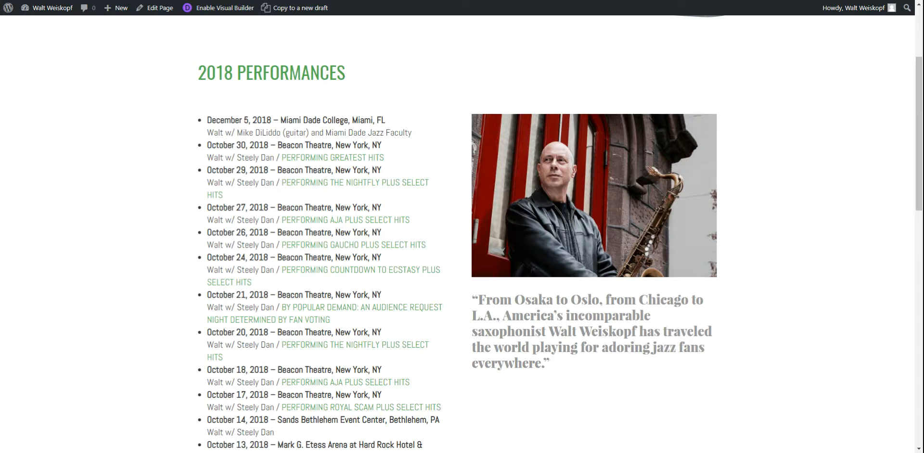
left_click_drag(208, 120, 373, 120)
left_click(387, 125)
scroll(398, 220, "down", 13)
scroll(398, 233, "up", 1)
scroll(398, 229, "up", 13)
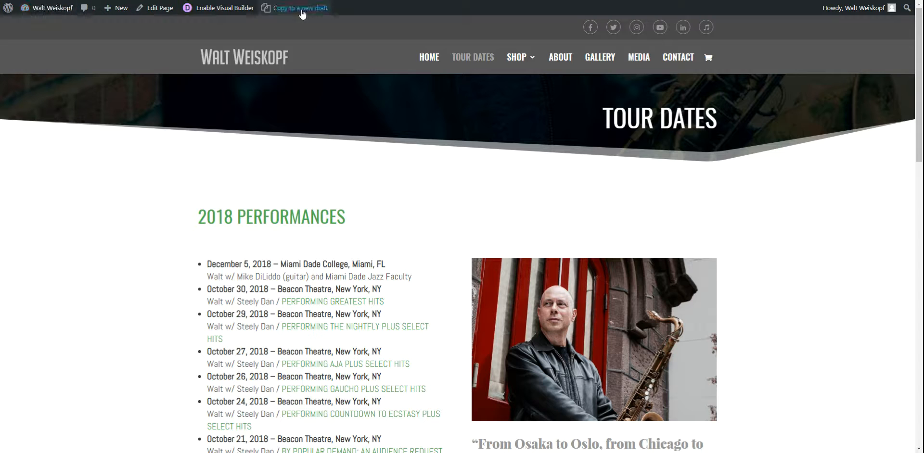
mouse_move(852, 15)
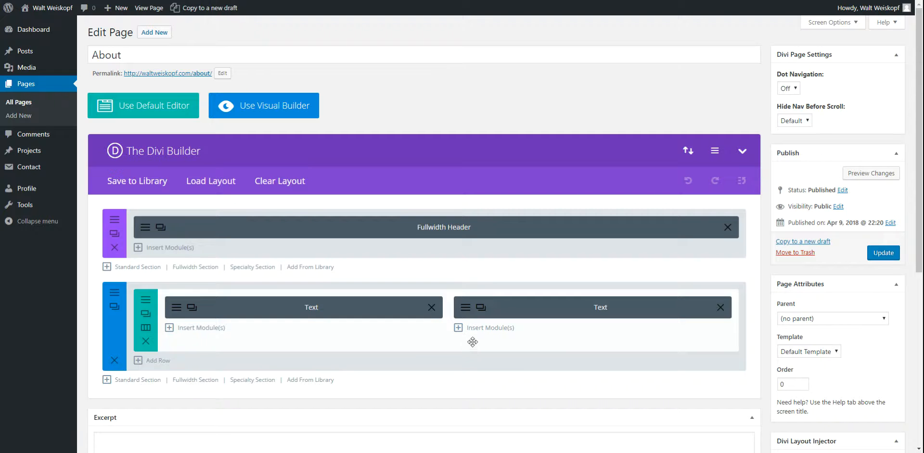
Open the second column's text module on the About page and go to the end of its content.
left_click(466, 309)
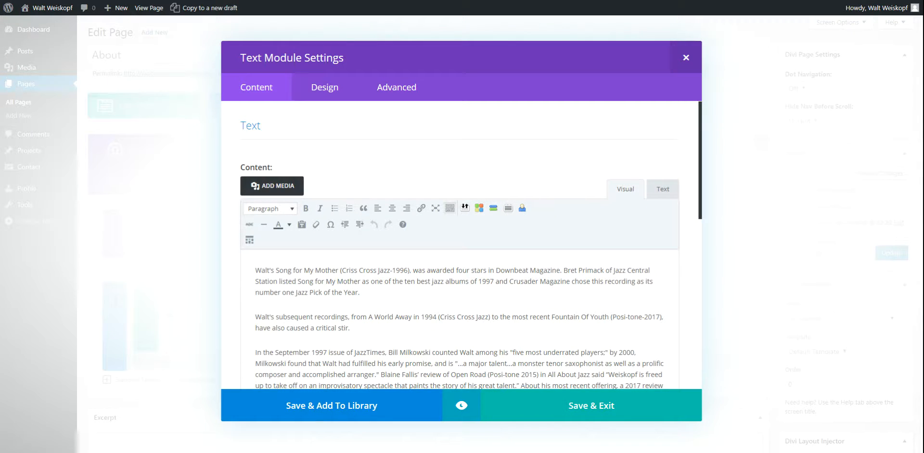
scroll(459, 241, "down", 2)
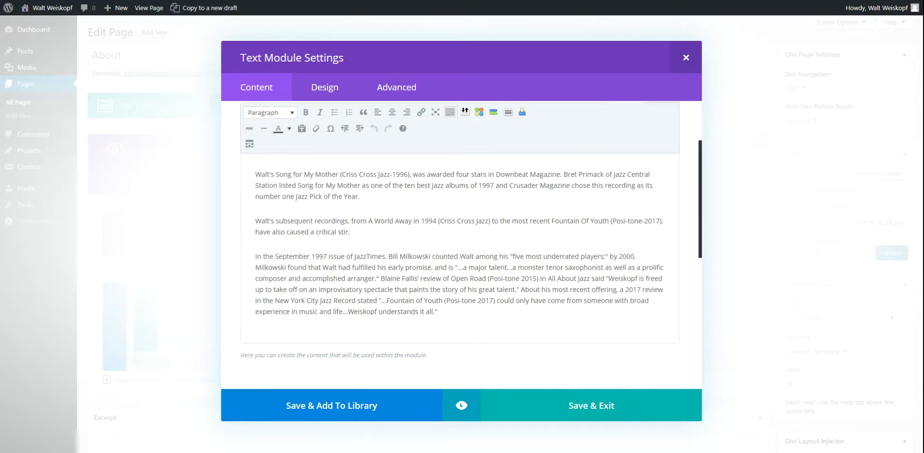
scroll(460, 240, "down", 1)
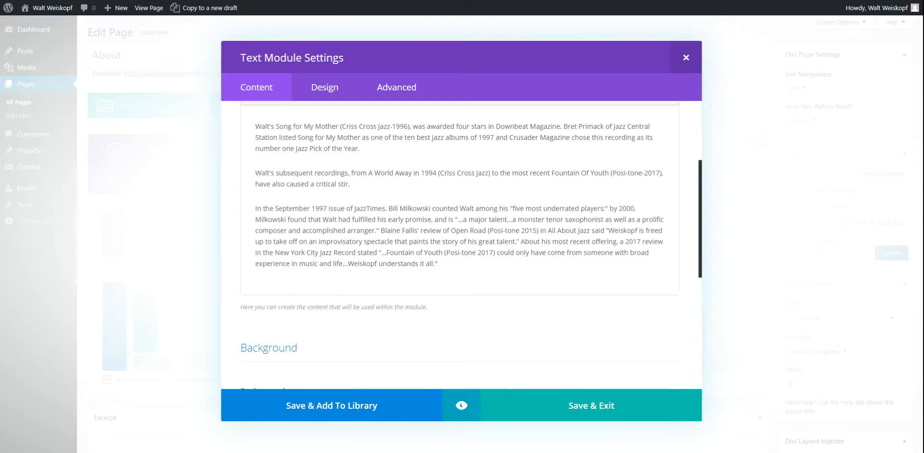
Add the placeholder paragraph "l;kjkl; jl;kjklj lkjlkjl;kjljljlj" after the last paragraph and delete it again.
key("Return")
type("l;kjkl; jl;kjklj lkjlkjl;kjljljlj")
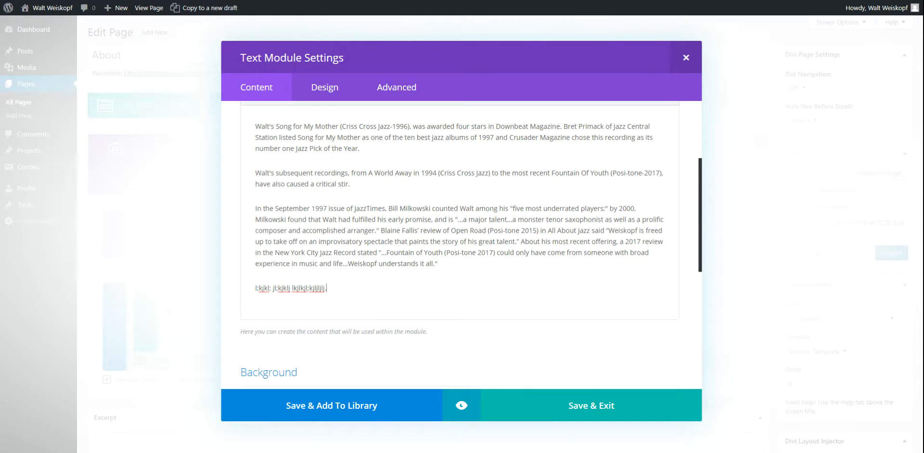
key("shift+Home")
key("BackSpace")
key("BackSpace")
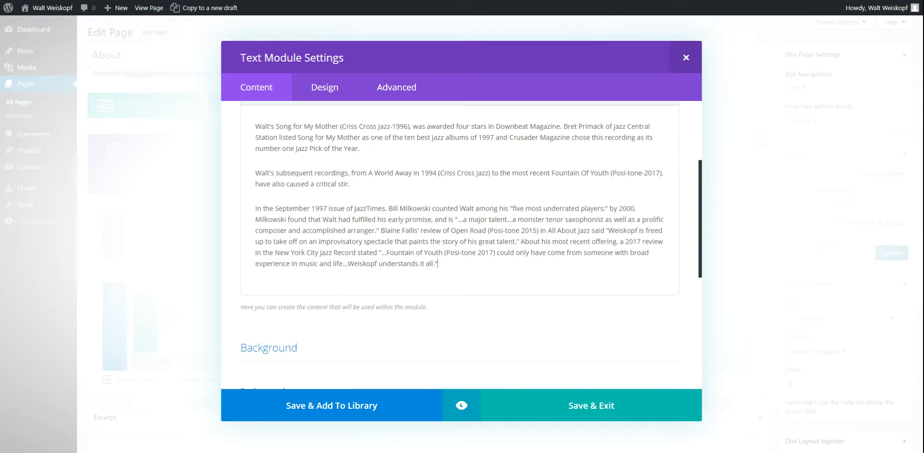
Save and exit the text module and update the About page.
scroll(459, 221, "up", 2)
scroll(458, 222, "down", 1)
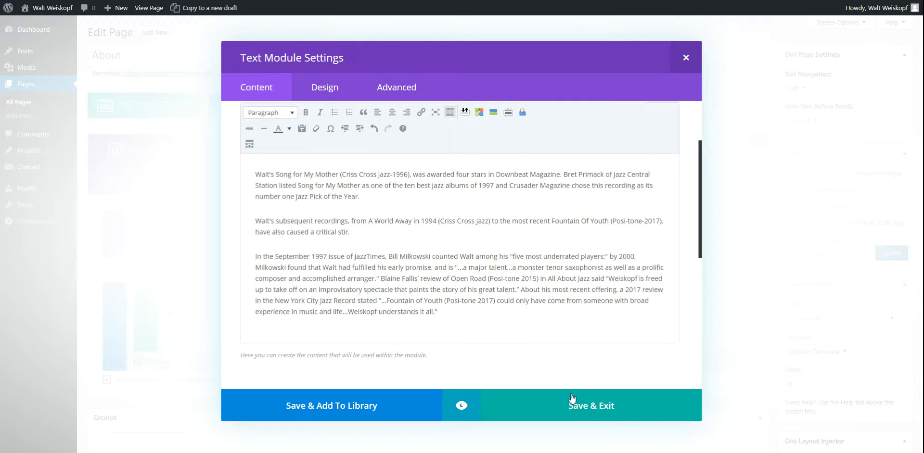
left_click(594, 409)
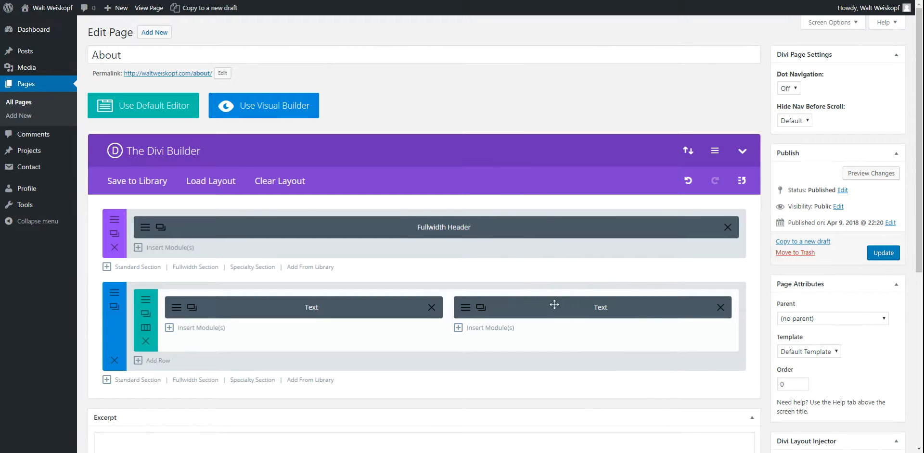
left_click(885, 255)
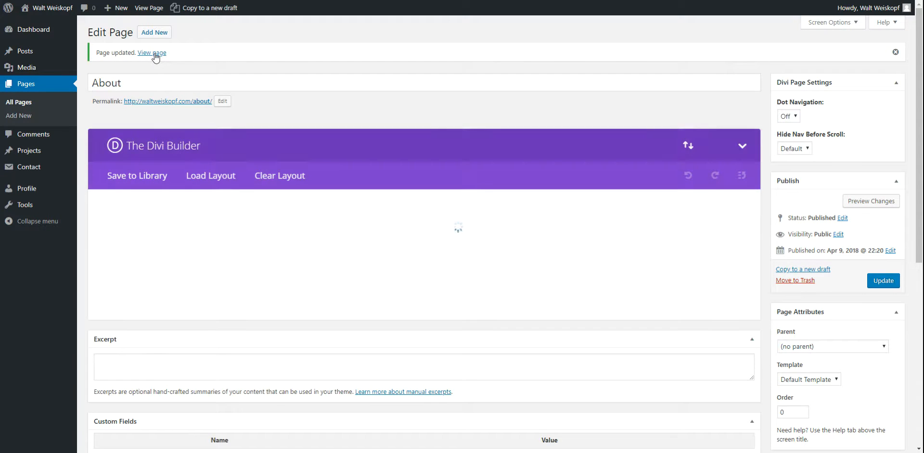
View the published About page's two biography columns, then start building the page in the Visual Builder.
left_click(153, 53)
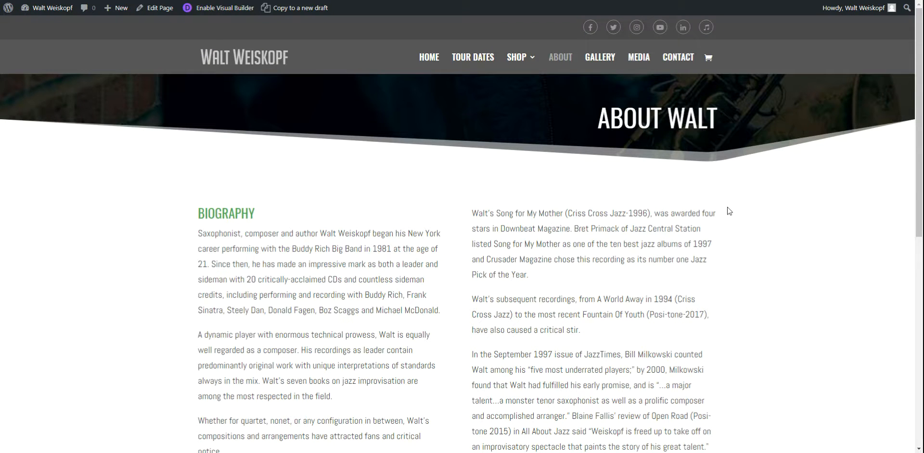
scroll(729, 211, "down", 6)
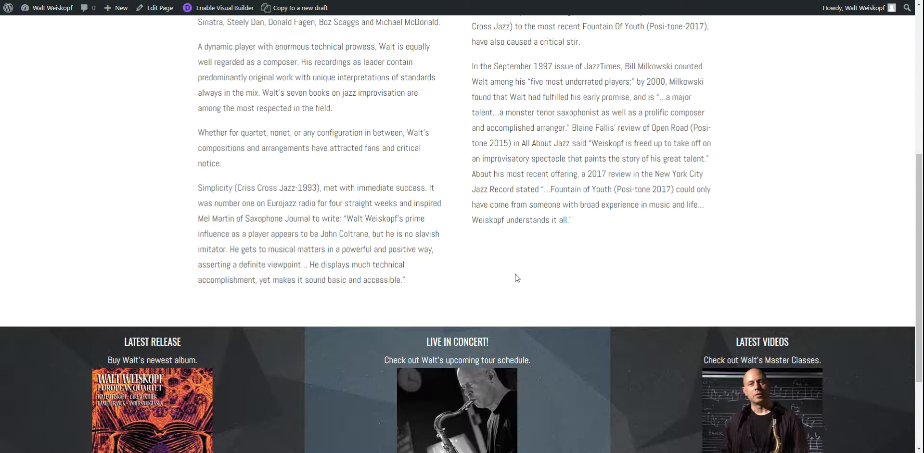
scroll(602, 249, "up", 2)
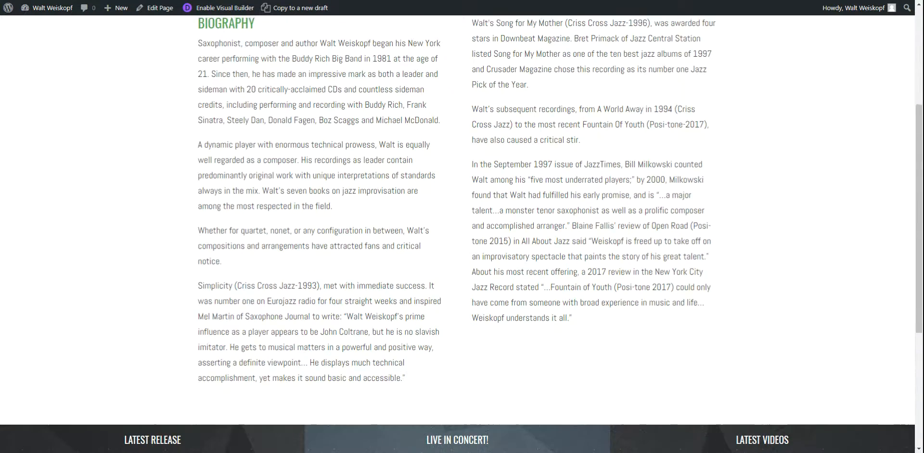
scroll(590, 259, "up", 3)
scroll(639, 288, "up", 1)
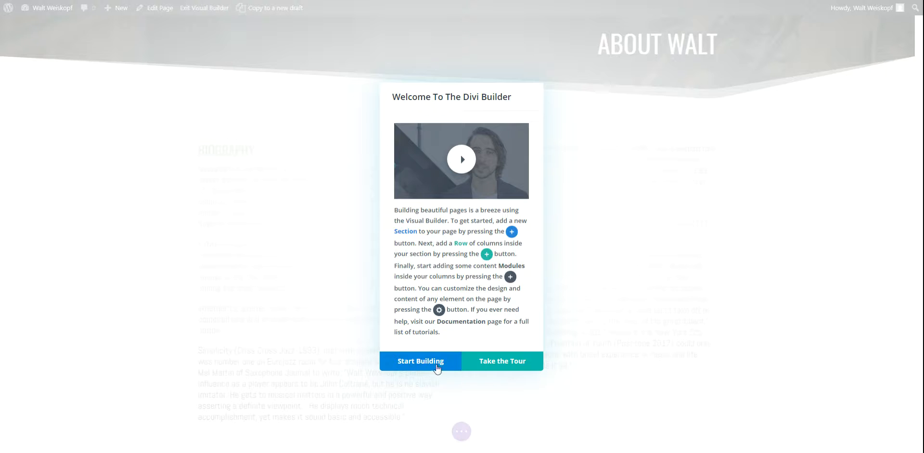
left_click(411, 364)
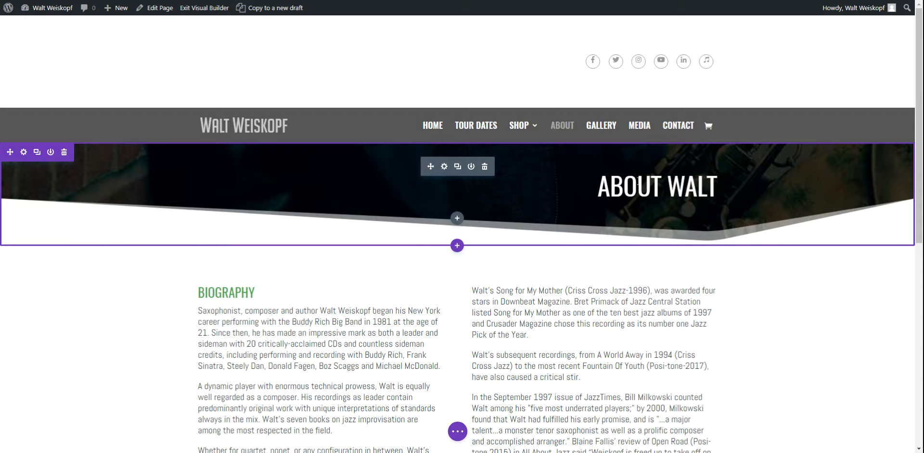
Insert the placeholder letters "JKJKJK" in the middle of the word ABOUT in the header title and delete them again.
scroll(643, 151, "down", 1)
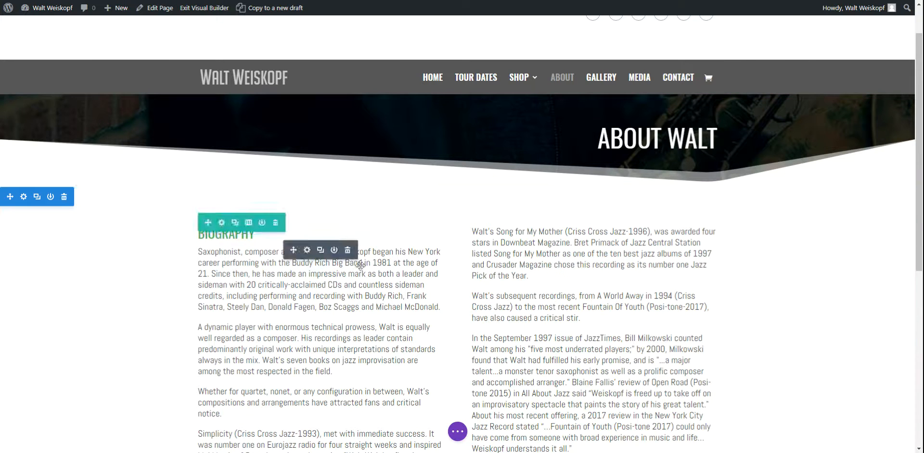
left_click(631, 138)
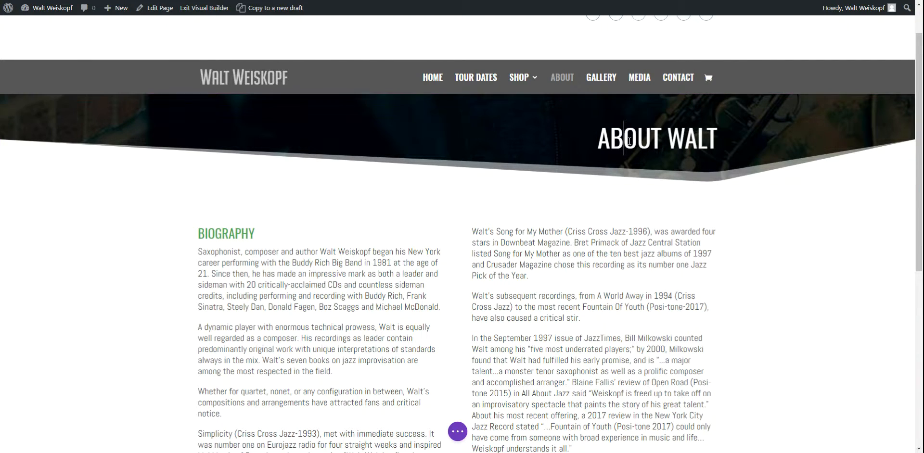
type("JKJKJK")
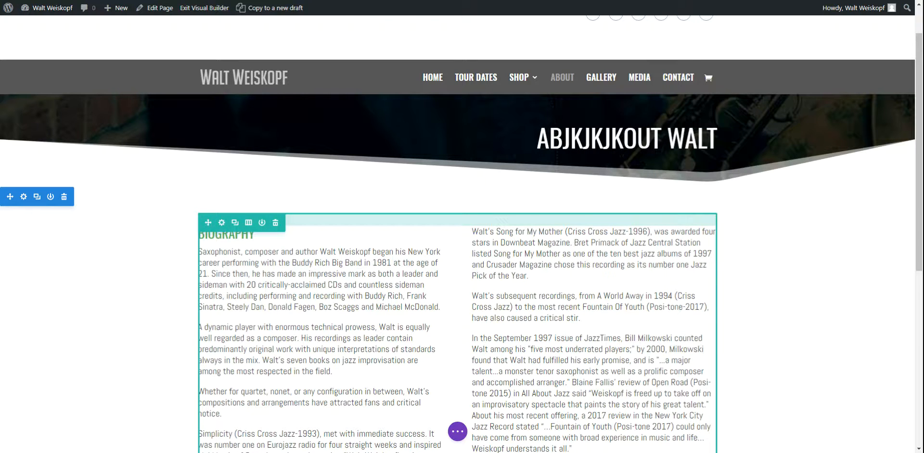
key("BackSpace")
key("BackSpace")
key("BackSpace")
key("BackSpace")
key("BackSpace")
key("BackSpace")
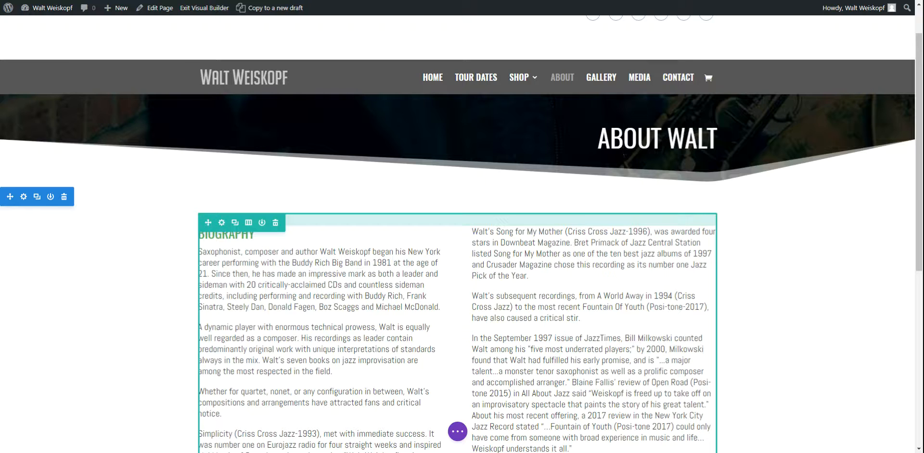
Add the placeholder paragraph "kjkl;j lkjl kjl;j;lkjlkj" below the second column's last paragraph and delete it again.
scroll(592, 289, "down", 2)
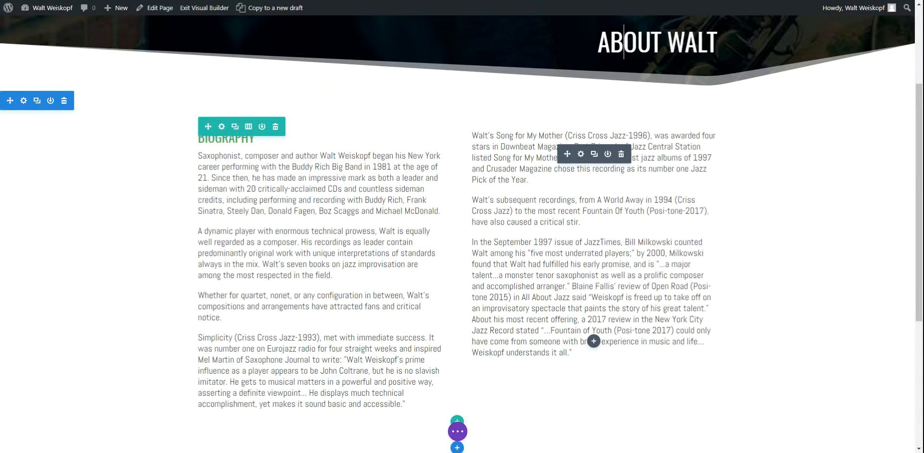
left_click(578, 365)
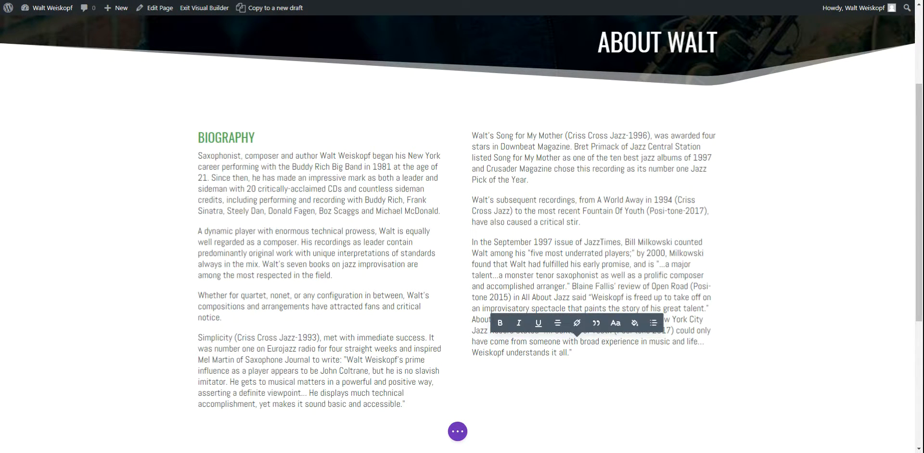
key("Return")
type("kjkl;j lkjl kjl;j;lkjlkj")
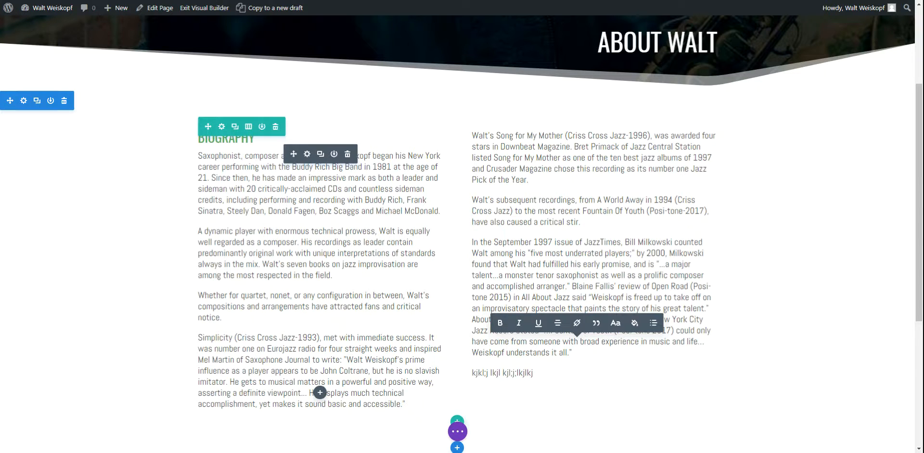
key("BackSpace")
key("BackSpace")
key("BackSpace")
key("BackSpace")
key("BackSpace")
key("BackSpace")
key("BackSpace")
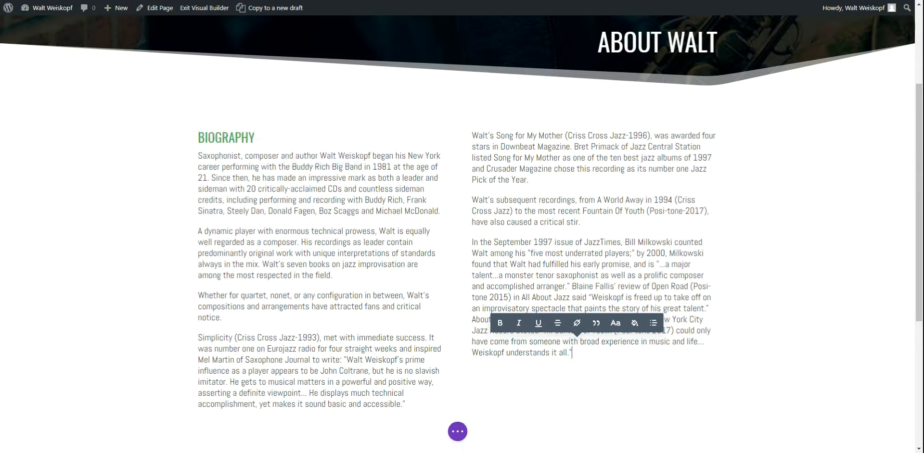
Expand the Visual Builder's page controls and save the About page.
scroll(483, 251, "up", 2)
scroll(482, 251, "down", 1)
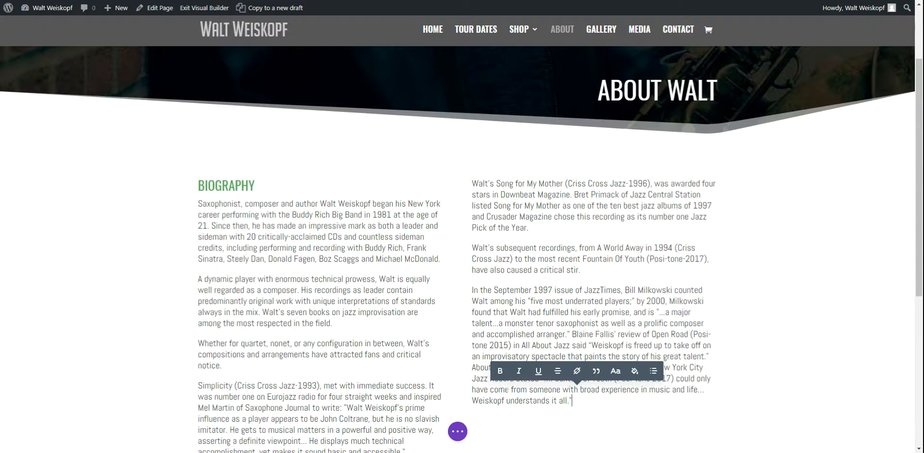
mouse_move(333, 214)
left_click(562, 270)
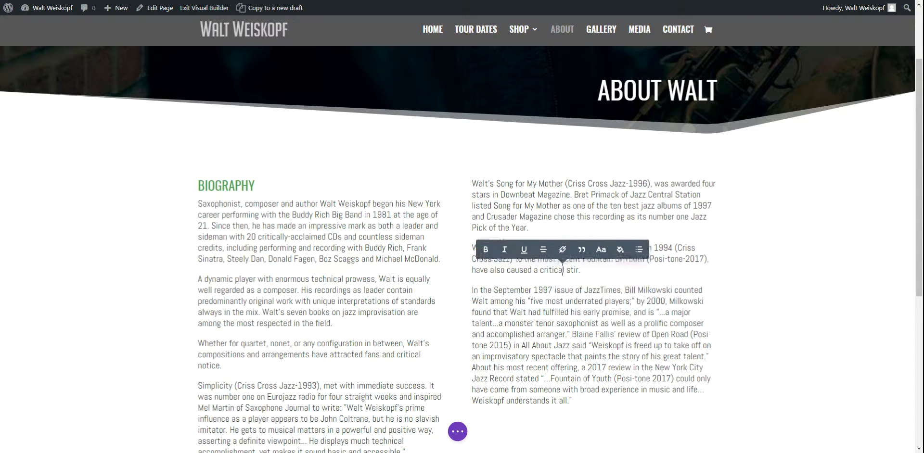
scroll(562, 270, "down", 1)
scroll(462, 241, "down", 2)
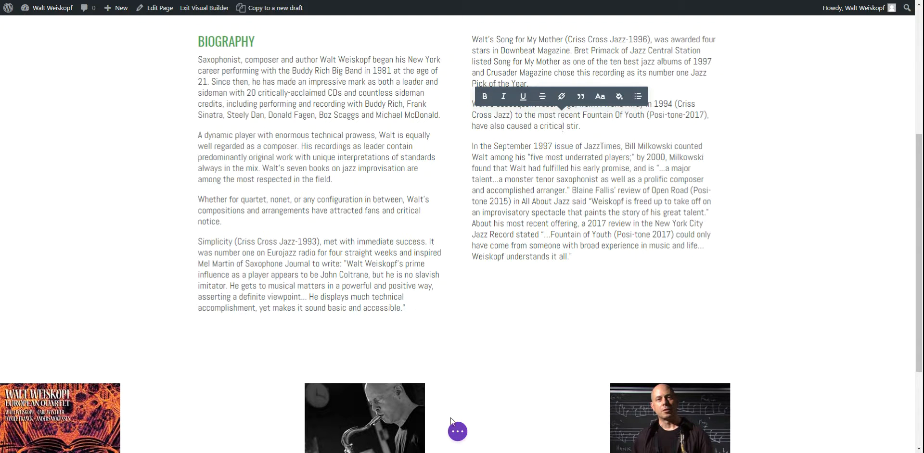
left_click(458, 436)
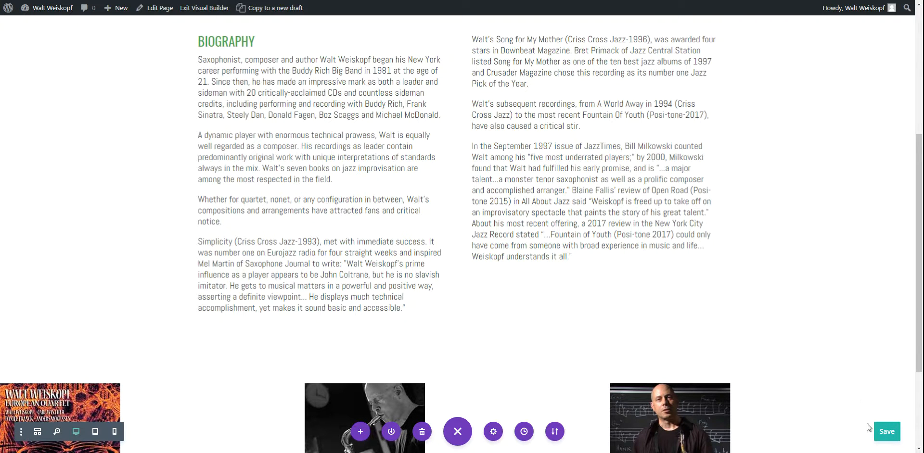
left_click(886, 434)
Examine the saved About page from its header down to the release, concert and video sections.
scroll(596, 259, "up", 5)
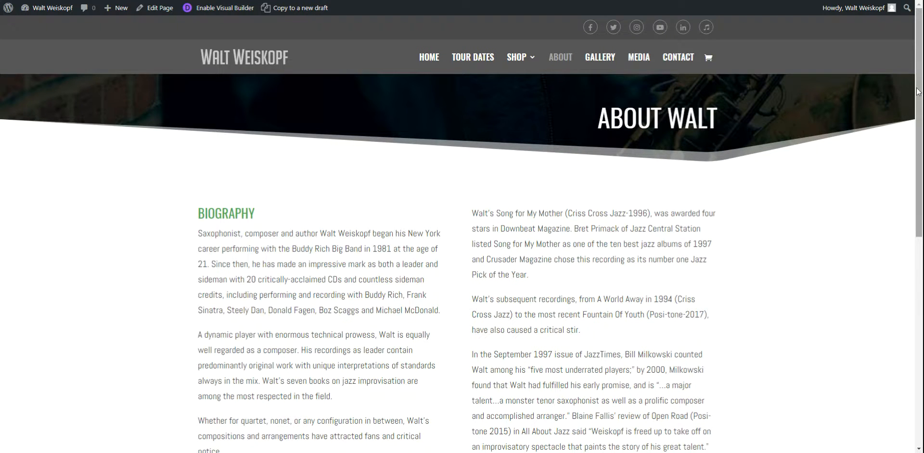
scroll(923, 92, "down", 7)
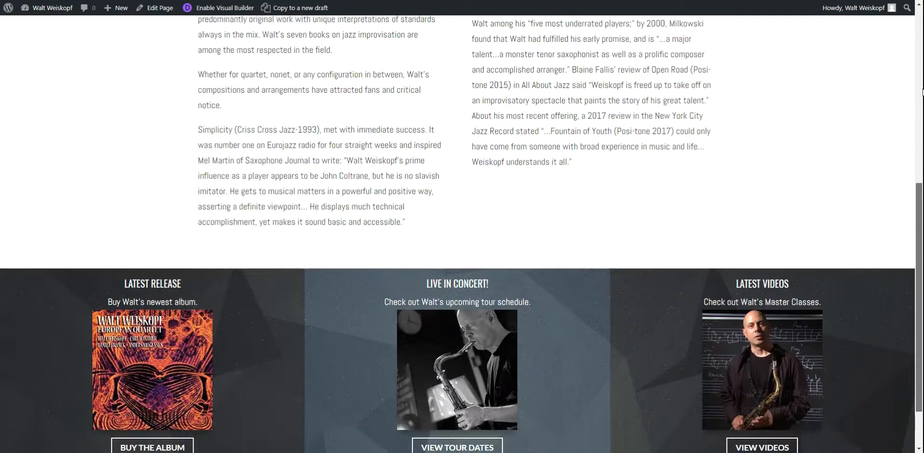
scroll(923, 92, "up", 3)
scroll(912, 191, "up", 4)
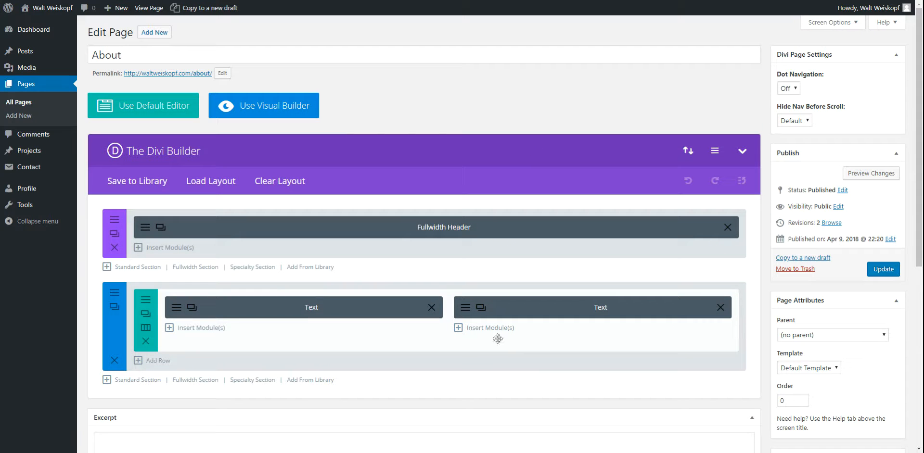
Open the second column's text module in the About page's backend editor, then save and exit it.
left_click(465, 312)
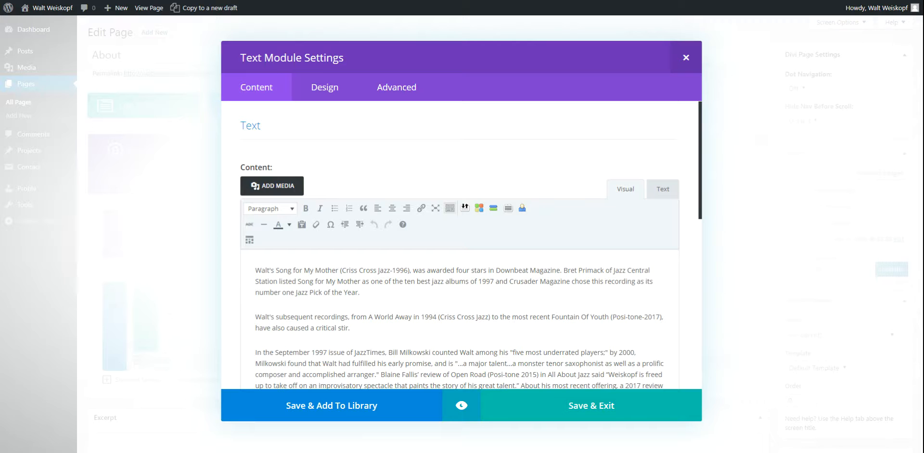
left_click(595, 407)
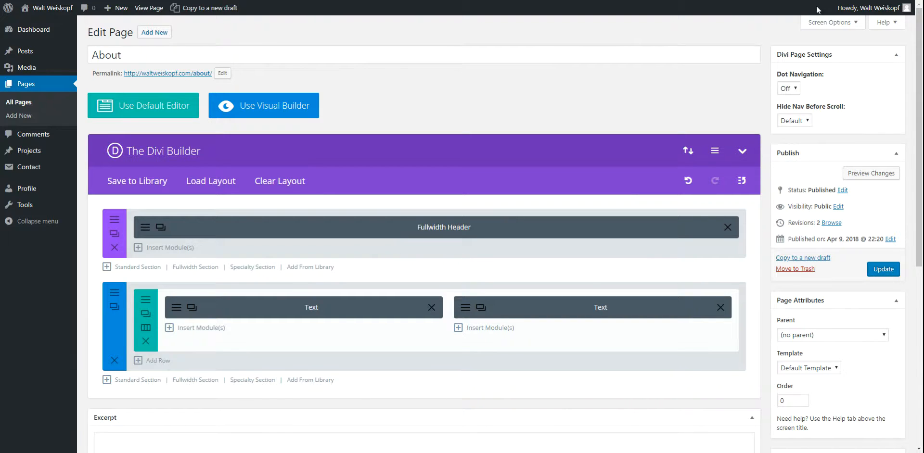
Enable the Revisions box in the screen options and examine the About page's saved revisions below the builder.
left_click(826, 23)
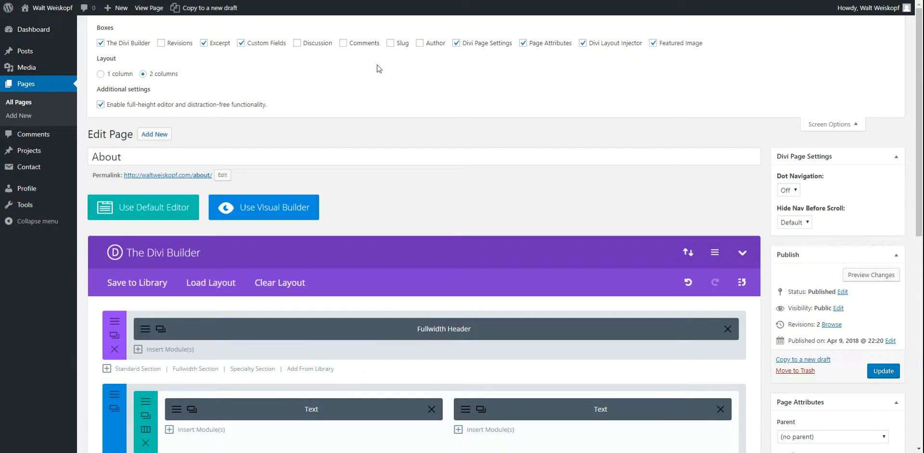
left_click(179, 43)
left_click(844, 124)
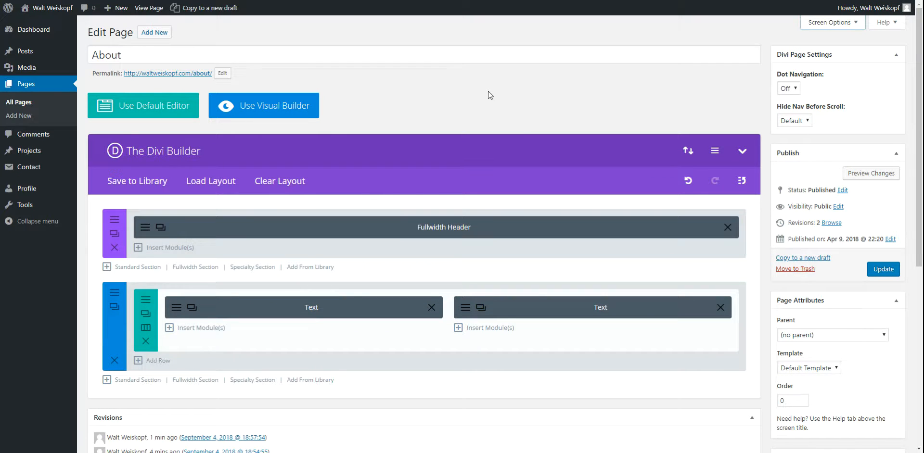
scroll(492, 81, "down", 1)
scroll(492, 80, "up", 1)
scroll(920, 80, "down", 2)
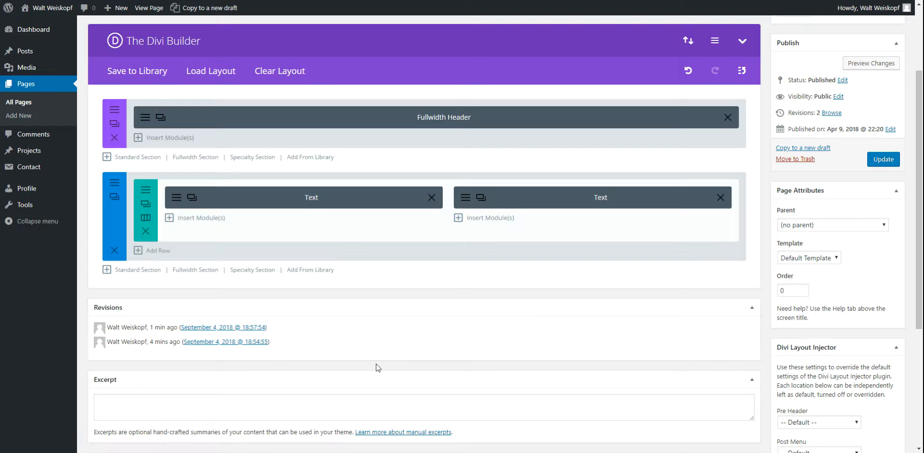
scroll(208, 373, "up", 1)
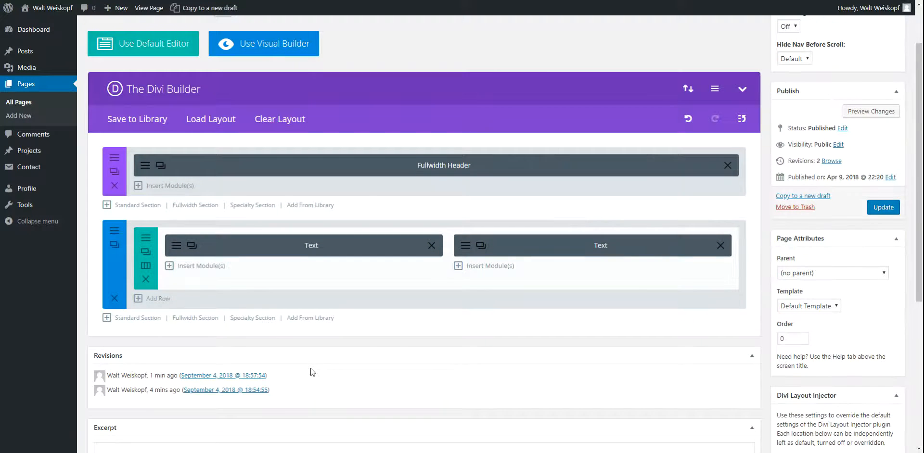
scroll(299, 303, "up", 1)
scroll(298, 302, "up", 1)
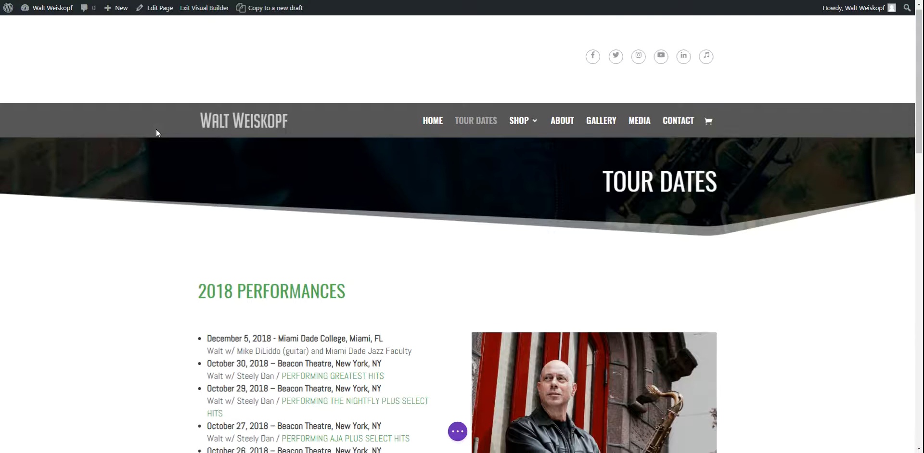
Add the placeholder bullet "l;kjl;k jlkjlkjl kjkljlkjlkj" after the December 5, 2018 Miami Dade College entry on the Tour Dates page.
scroll(156, 129, "down", 4)
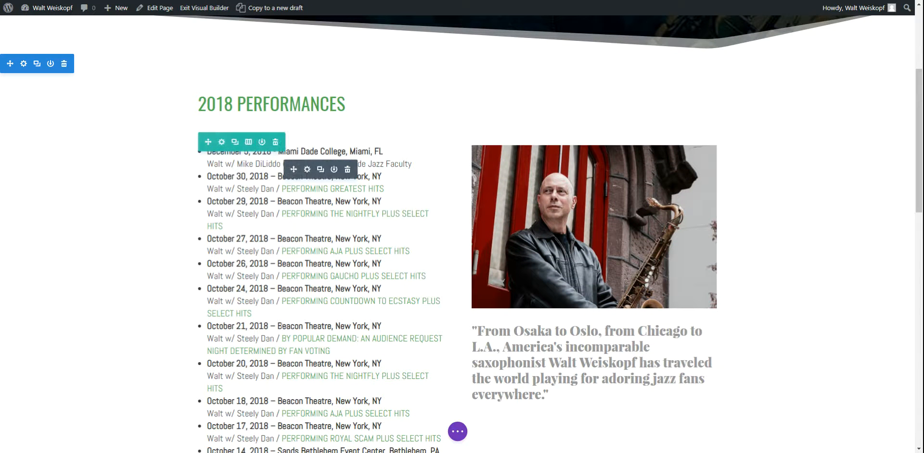
left_click(413, 164)
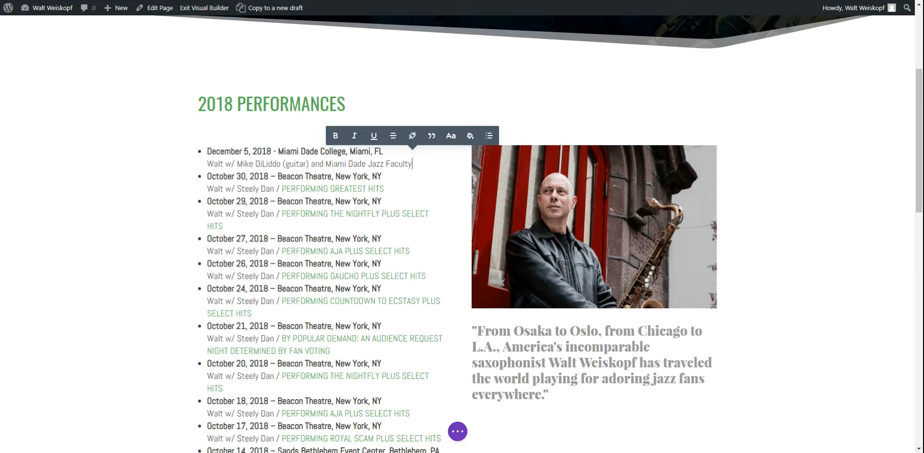
key("Return")
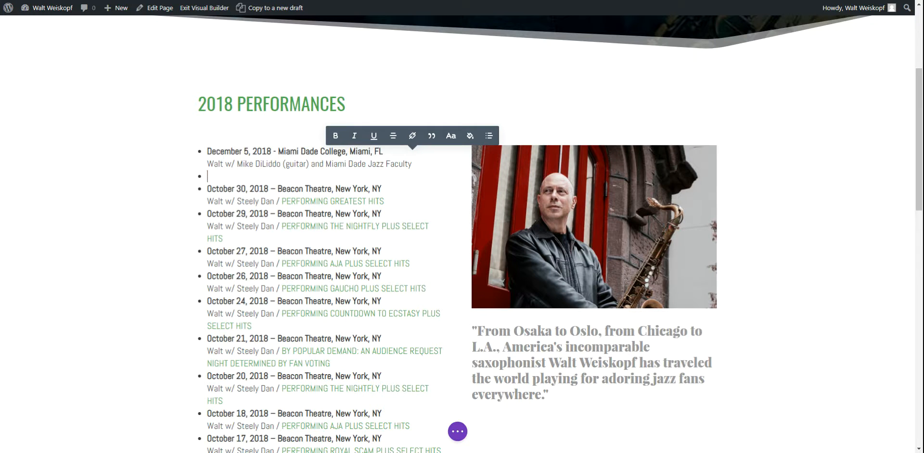
type("l;kjl;k jlkjlkjl kjkljlkjlkj")
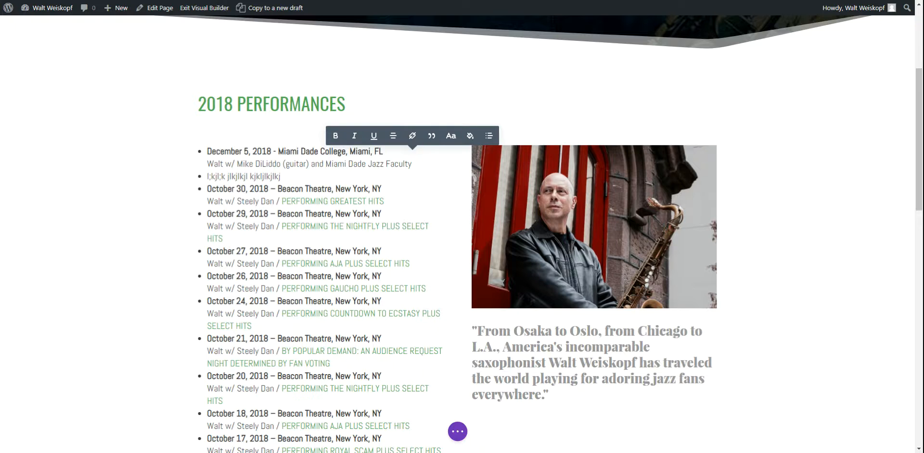
Make the placeholder bullet's last word, "kjkljlkjlkj", bold and toggle its underline on and off.
key("shift+Left")
key("shift+Left")
key("shift+Left")
key("shift+Left")
key("shift+Left")
key("shift+Left")
key("shift+Left")
key("shift+Left")
key("shift+Left")
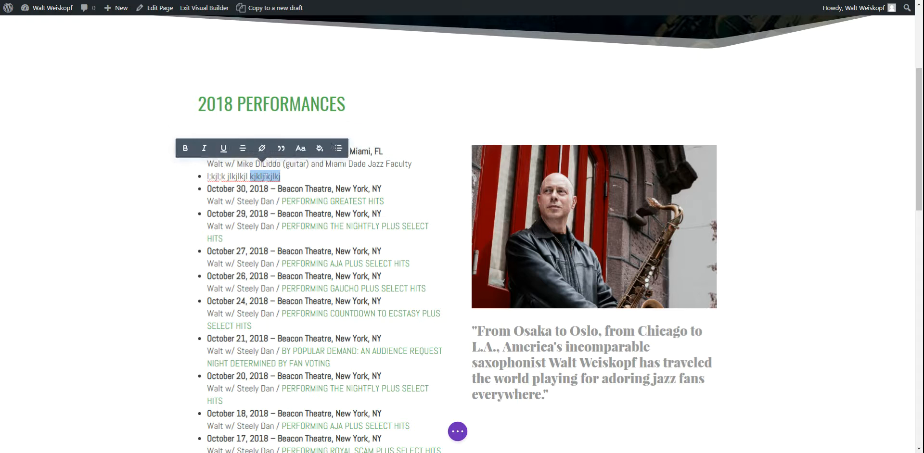
left_click(173, 151)
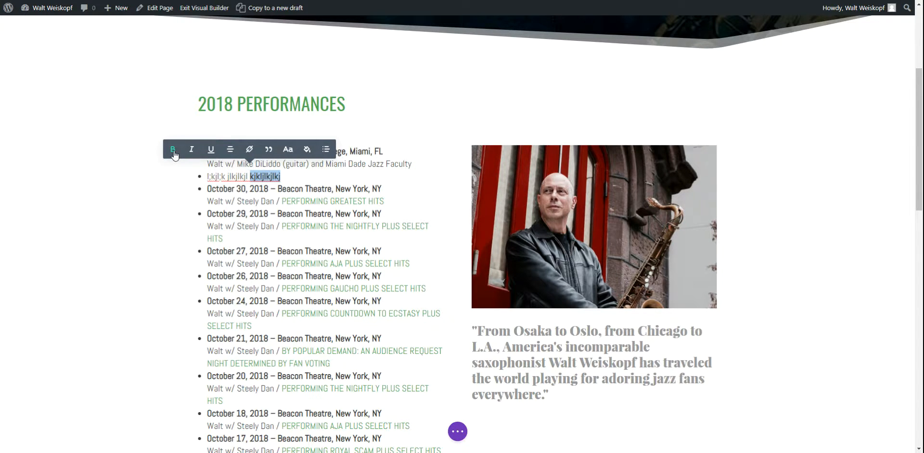
left_click(210, 150)
left_click(210, 150)
Show the font options for the placeholder bullet's last word and try to increase its text size.
left_click(288, 150)
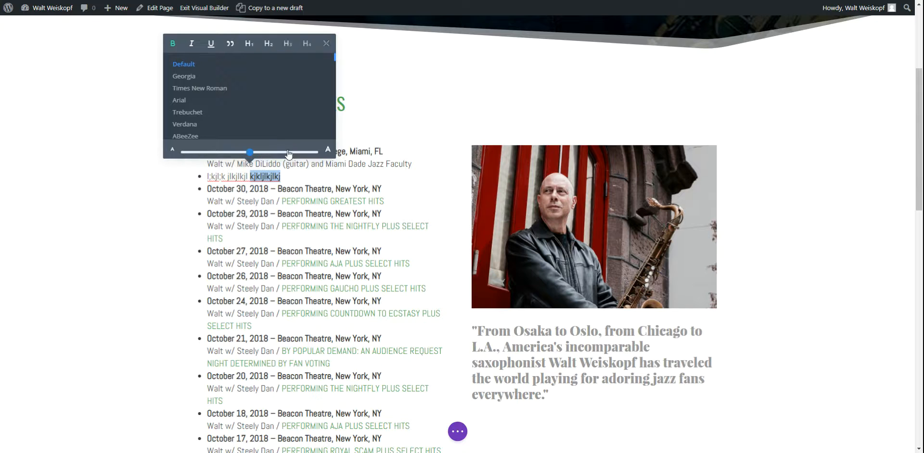
left_click_drag(249, 152, 268, 153)
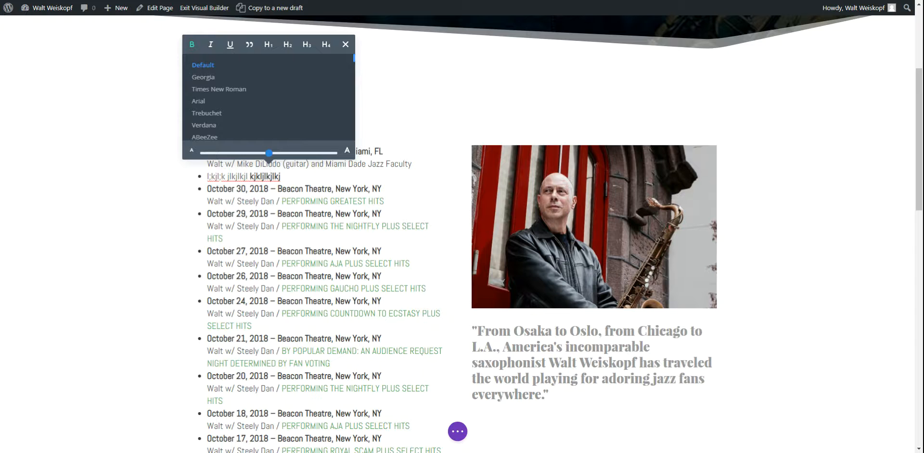
Delete the placeholder bullet from the 2018 performances list, save the Tour Dates page and exit the Visual Builder.
triple_click(271, 176)
key("BackSpace")
key("BackSpace")
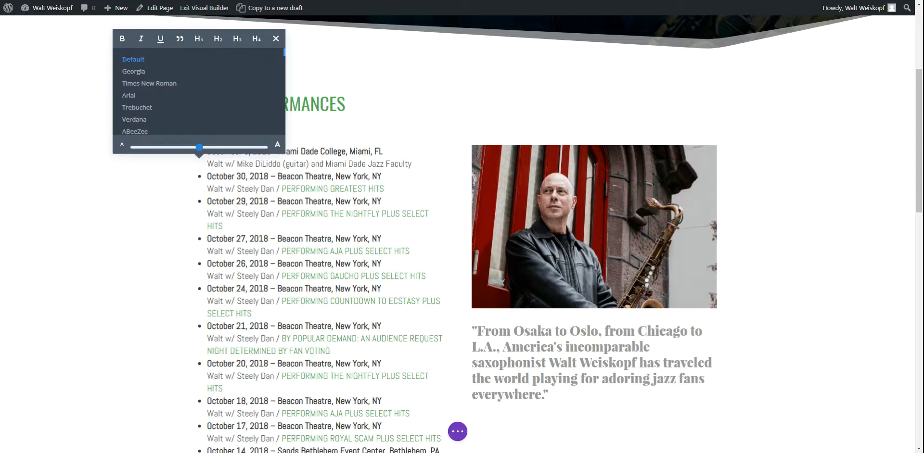
left_click(461, 436)
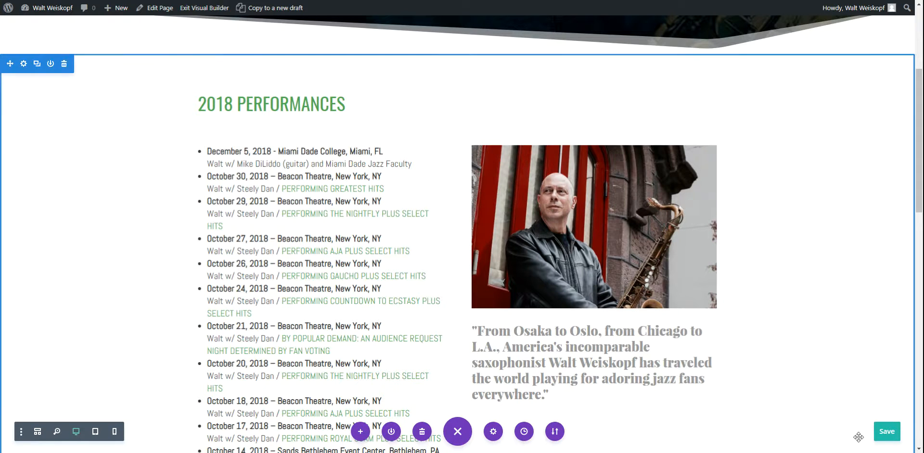
left_click(880, 440)
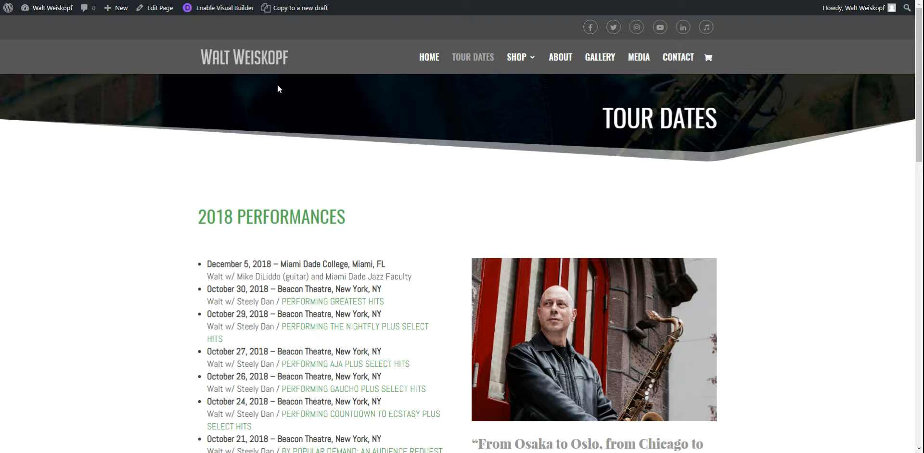
Go to the dashboard's list of all pages and open the Contact page for editing.
mouse_move(56, 17)
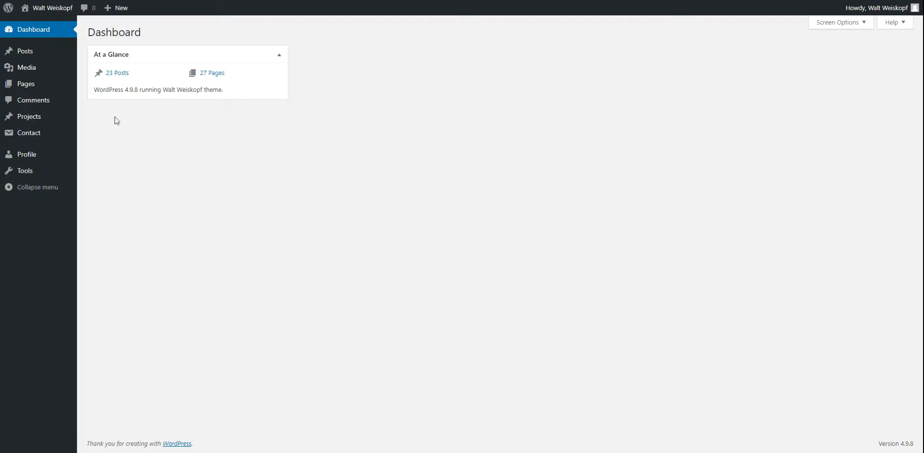
mouse_move(19, 86)
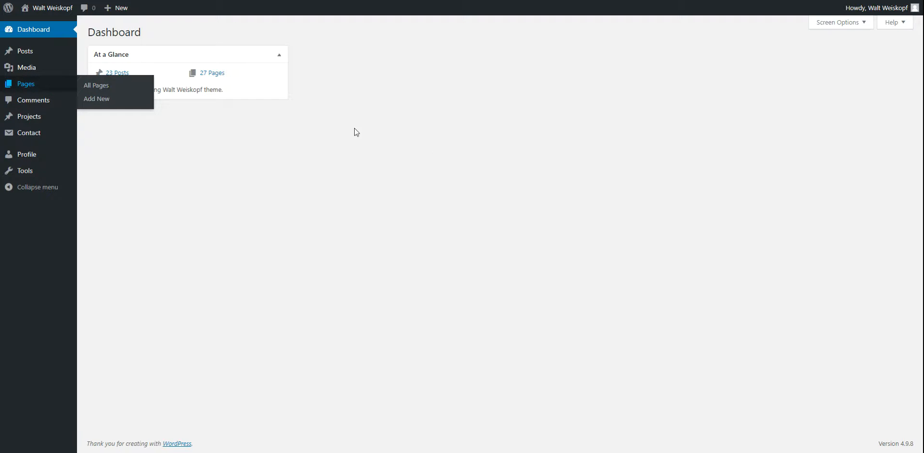
scroll(268, 126, "down", 10)
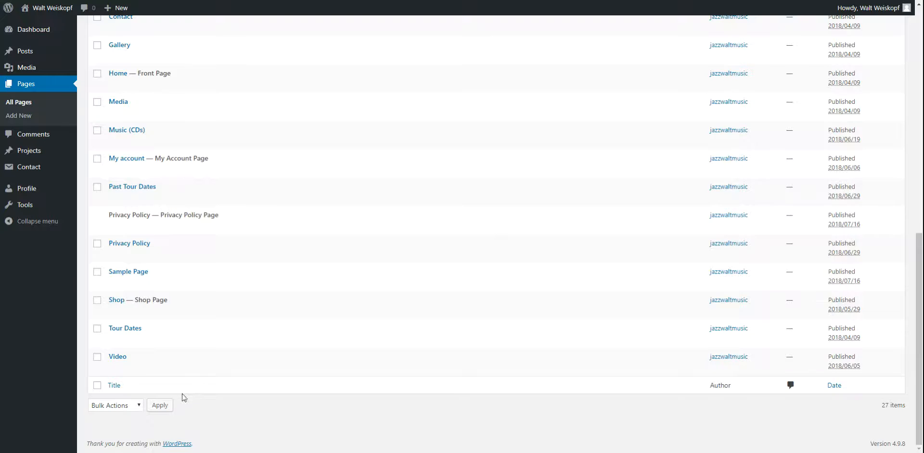
scroll(183, 397, "up", 5)
scroll(228, 374, "up", 2)
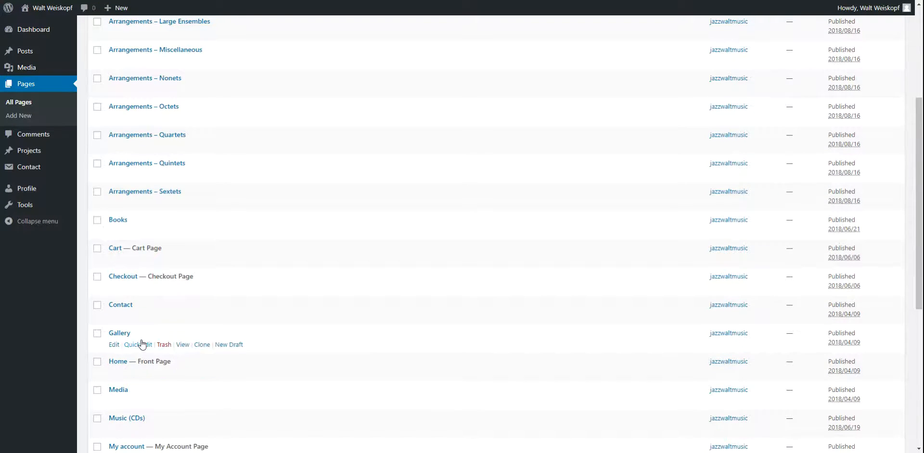
left_click(121, 308)
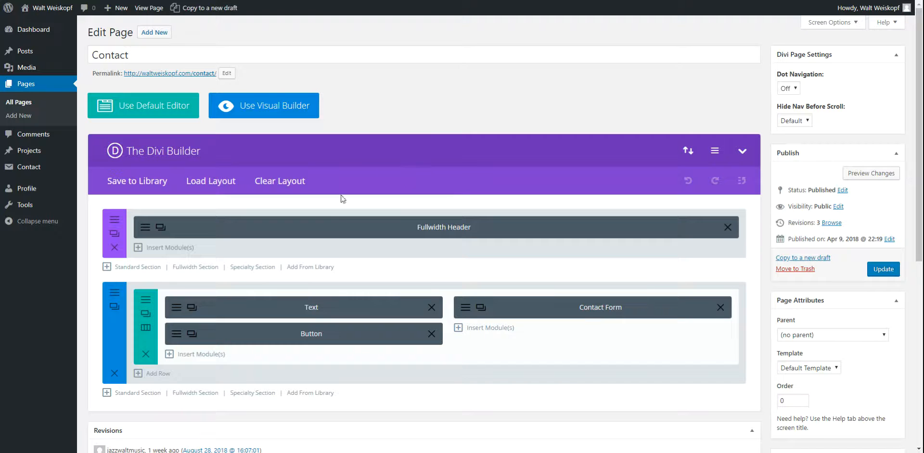
Open the Contact page's text module in the backend builder, save and exit it, and update the page.
left_click(176, 312)
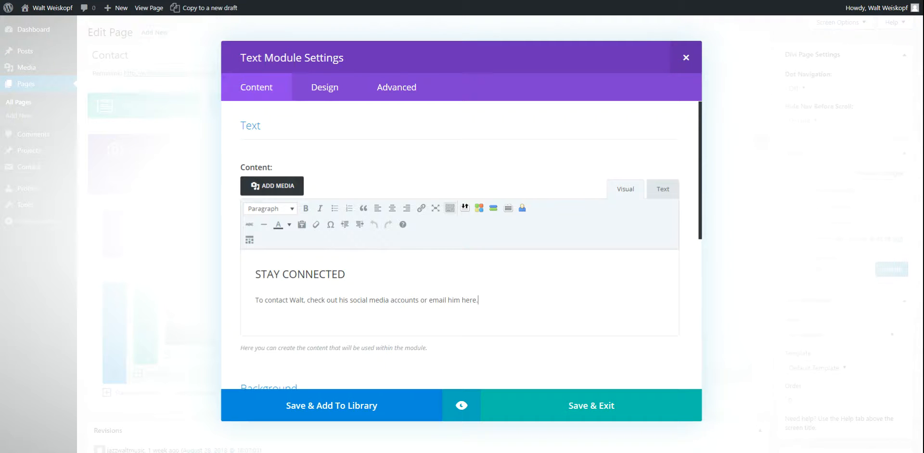
left_click(579, 409)
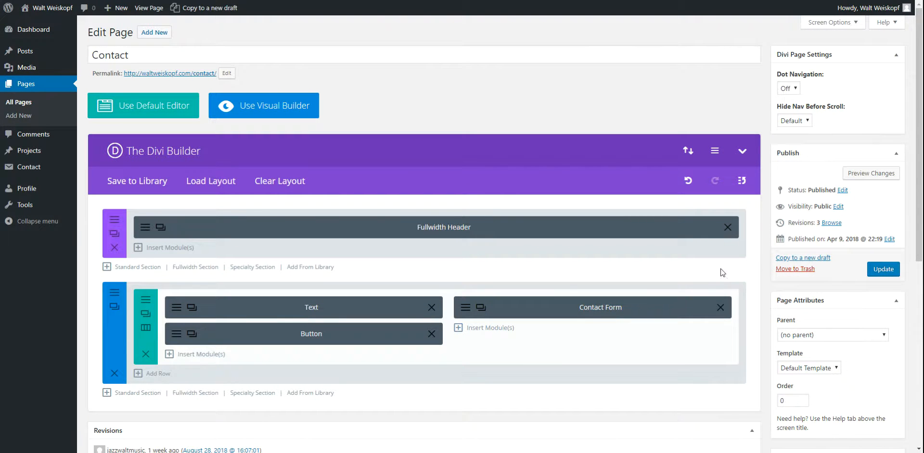
left_click(887, 271)
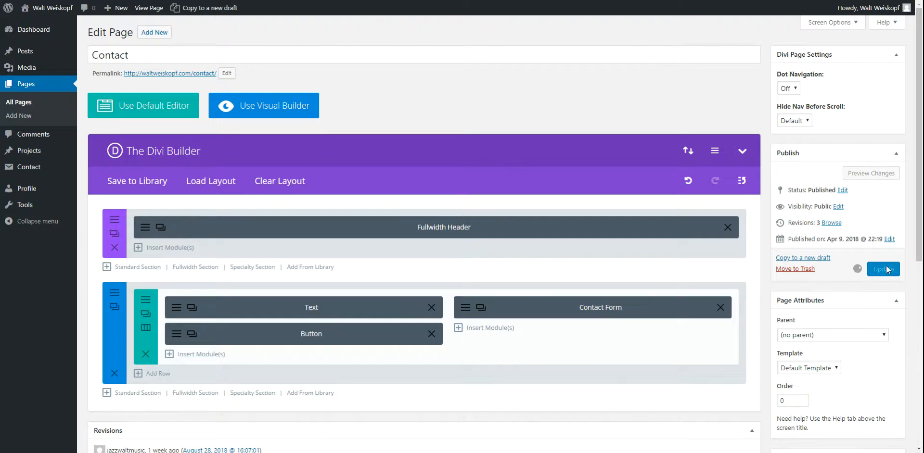
scroll(887, 272, "down", 1)
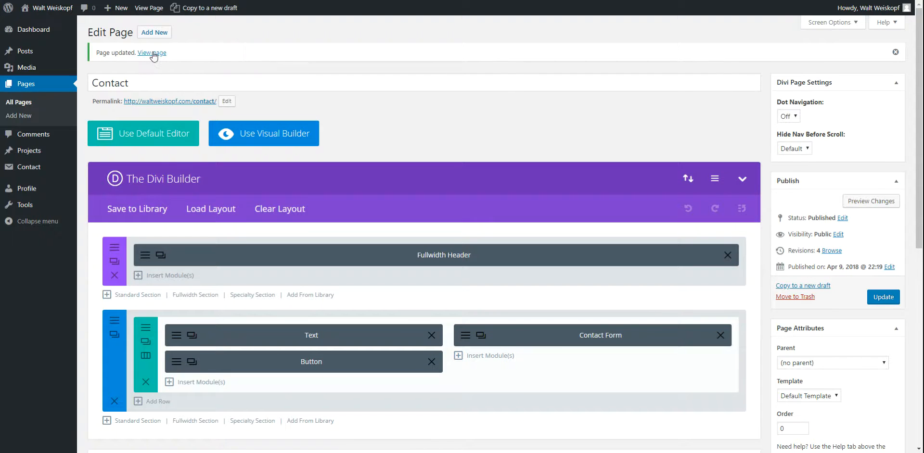
View the Contact page in the Visual Builder and add the placeholder text "kjljlk lkjl kj;ljkl;" after the Stay Connected sentence.
left_click(153, 53)
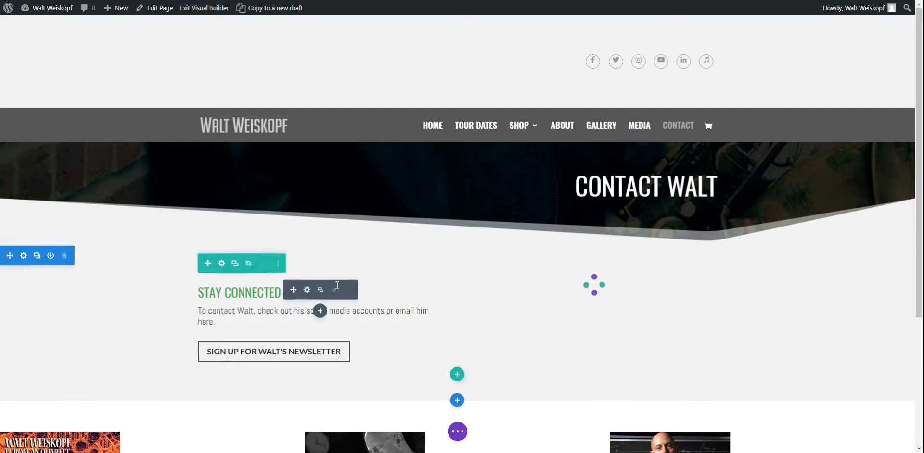
left_click(225, 322)
type("kjljlk lkjl kj;l")
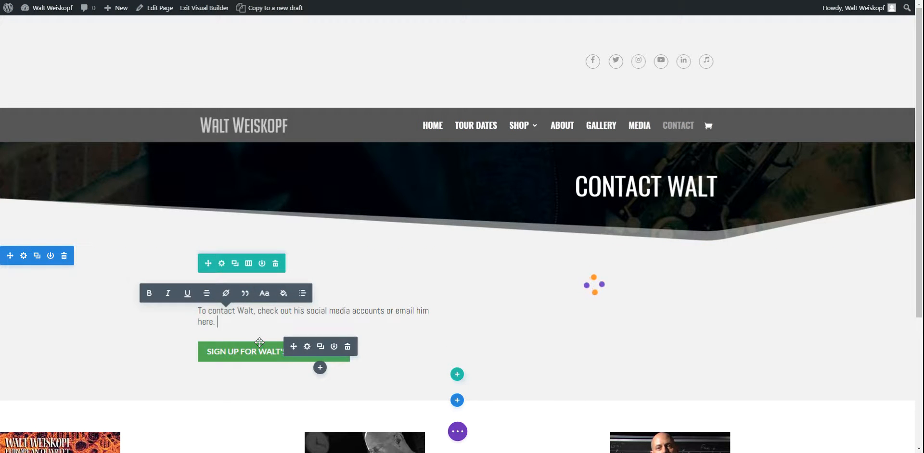
type("jkl;")
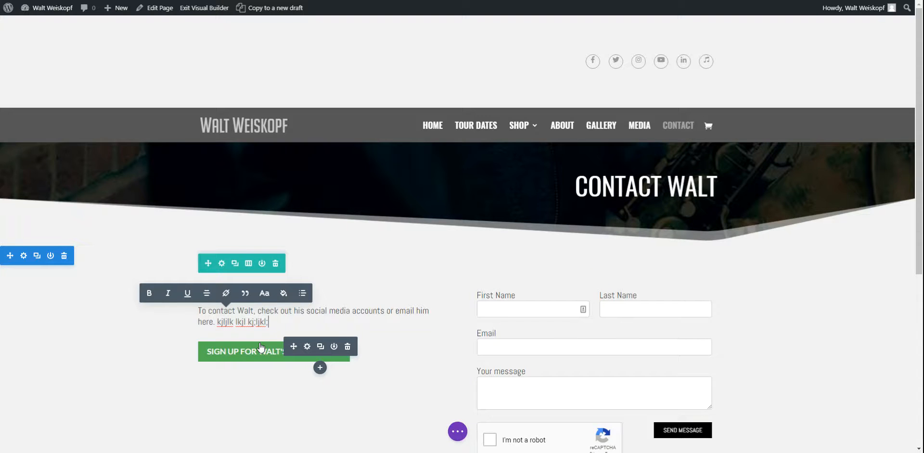
Remove the placeholder text after the Stay Connected sentence, save the Contact page and exit the Visual Builder.
key("BackSpace")
key("BackSpace")
key("BackSpace")
scroll(439, 297, "down", 1)
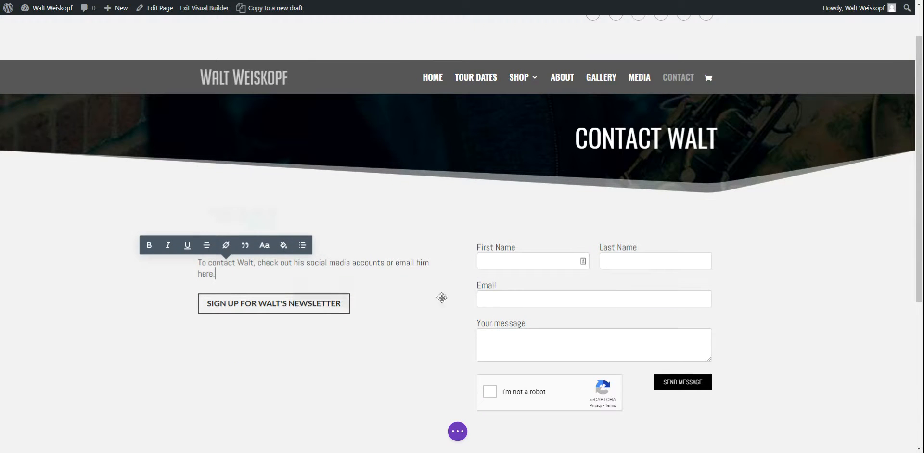
left_click(458, 433)
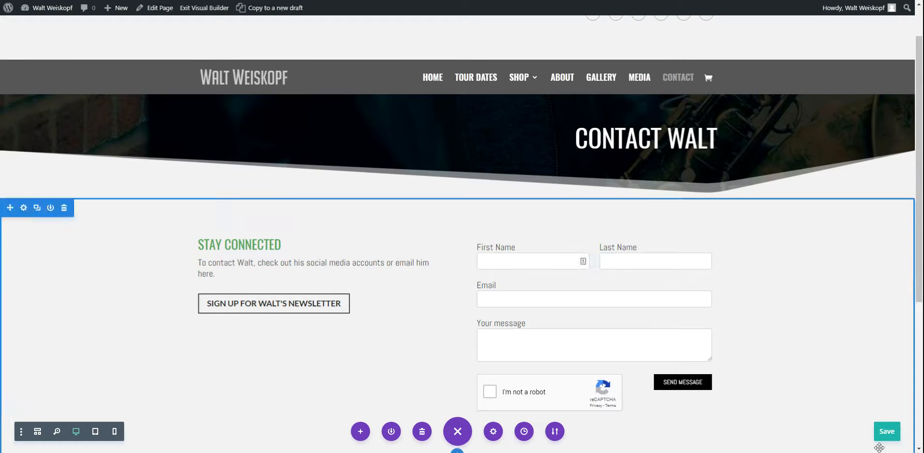
left_click(892, 430)
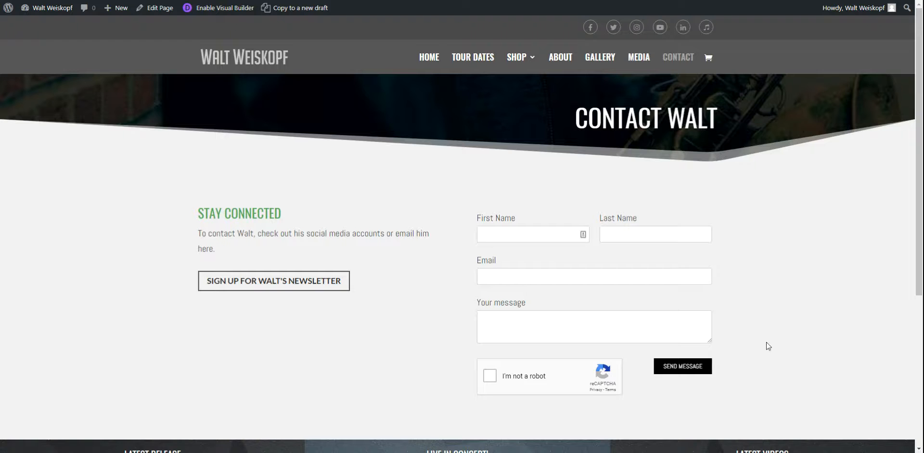
Look over the live Contact page, then open the Shop page and show its submenu of product sections.
scroll(766, 347, "down", 3)
scroll(767, 348, "up", 3)
mouse_move(517, 57)
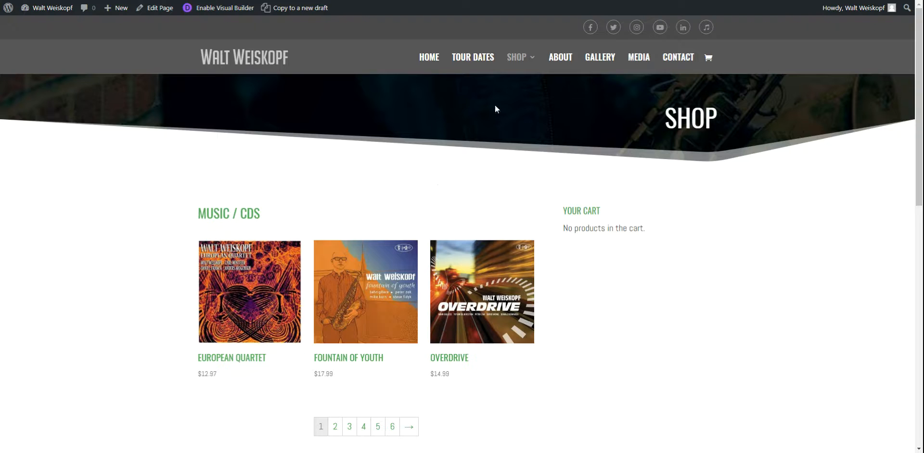
mouse_move(519, 60)
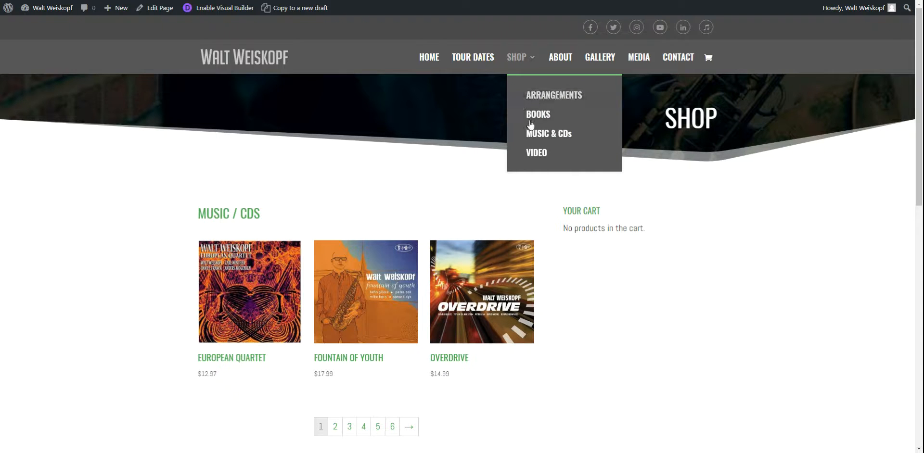